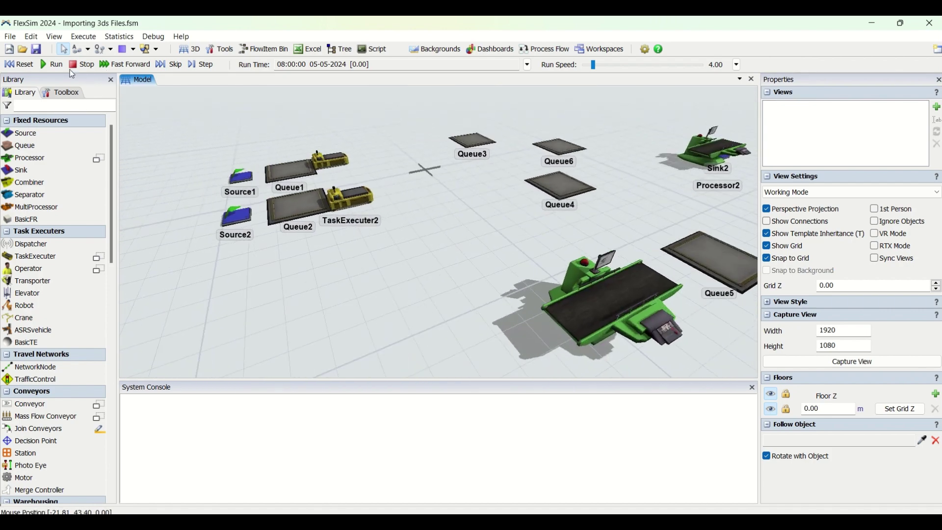
- Run the simulation, watch the task executers carry boxes between the queues from several angles, and stop it
left_click(66, 68)
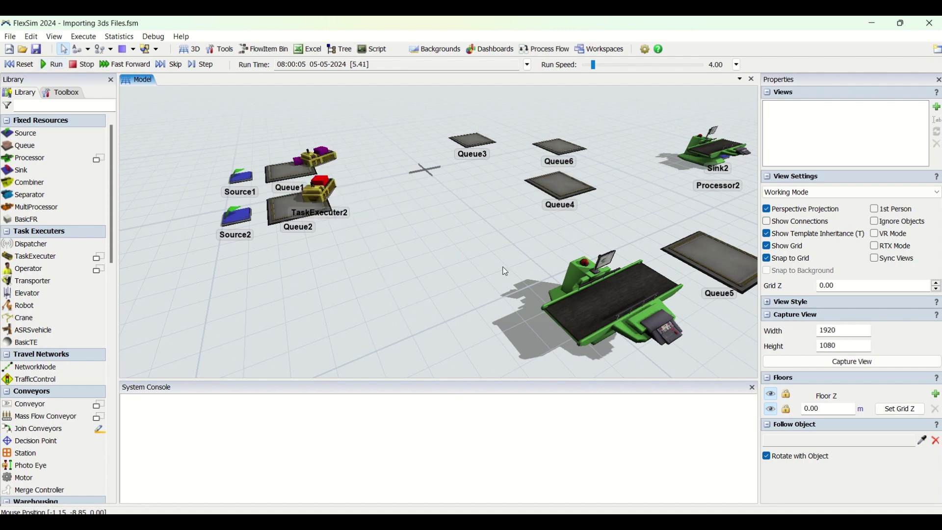
scroll(488, 274, "down", 3)
right_click_drag(488, 275, 383, 220)
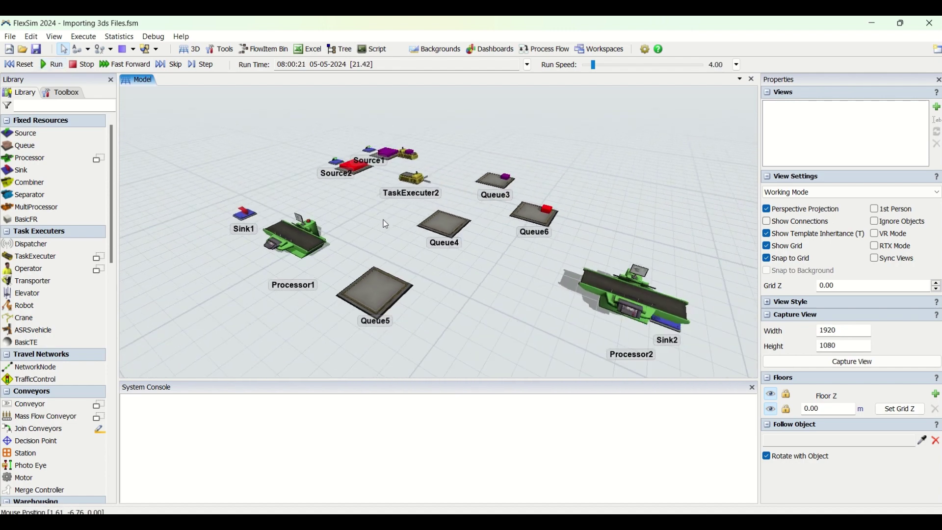
right_click_drag(443, 271, 414, 264)
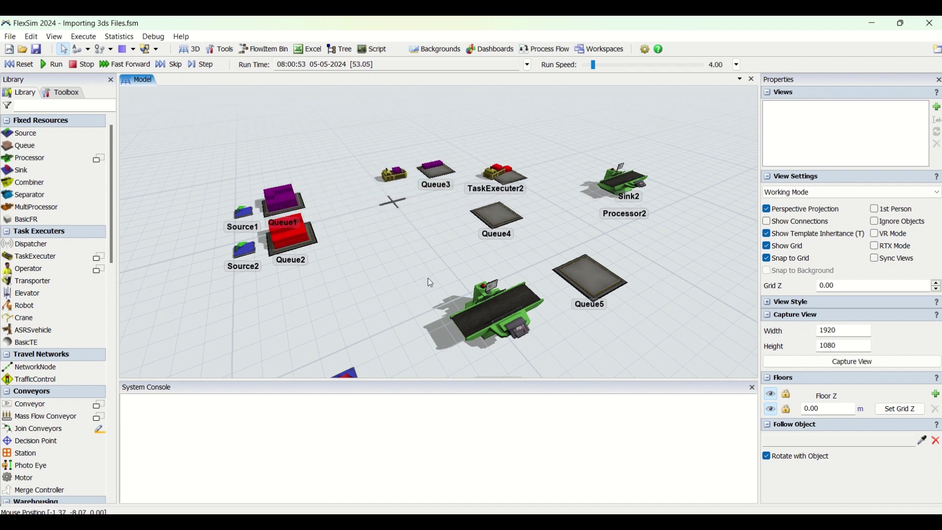
right_click_drag(431, 278, 434, 251)
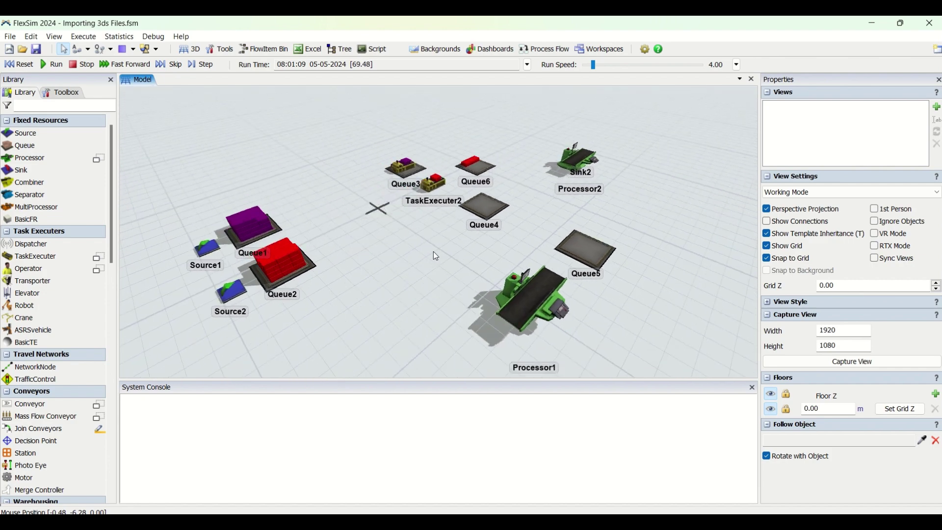
scroll(417, 247, "up", 3)
scroll(417, 247, "up", 2)
left_click_drag(406, 263, 527, 242)
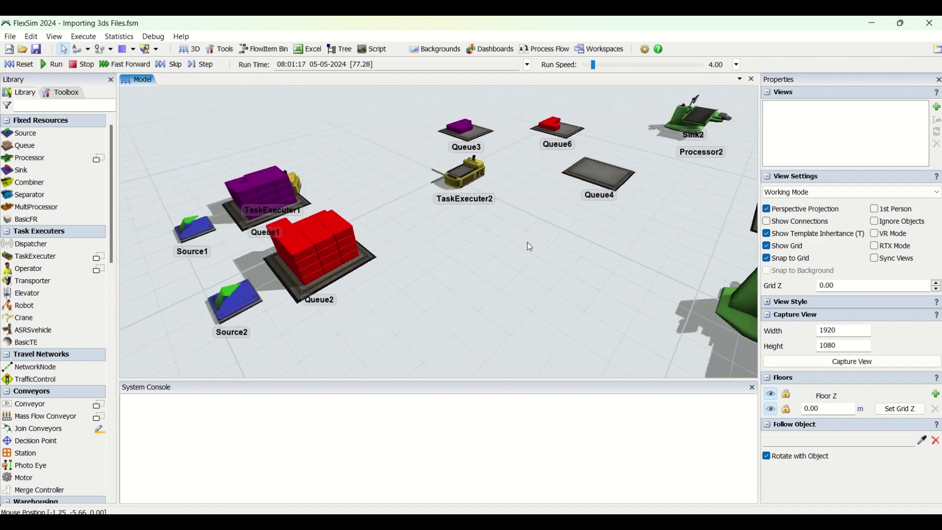
scroll(530, 247, "down", 3)
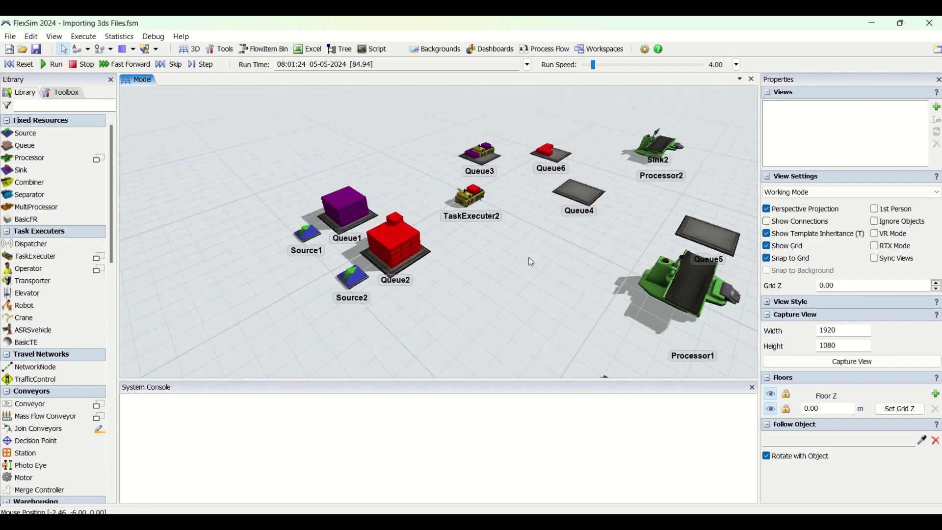
mouse_move(575, 273)
right_mouse_down()
mouse_move(562, 272)
mouse_move(574, 275)
right_mouse_up()
left_click_drag(577, 281, 493, 268)
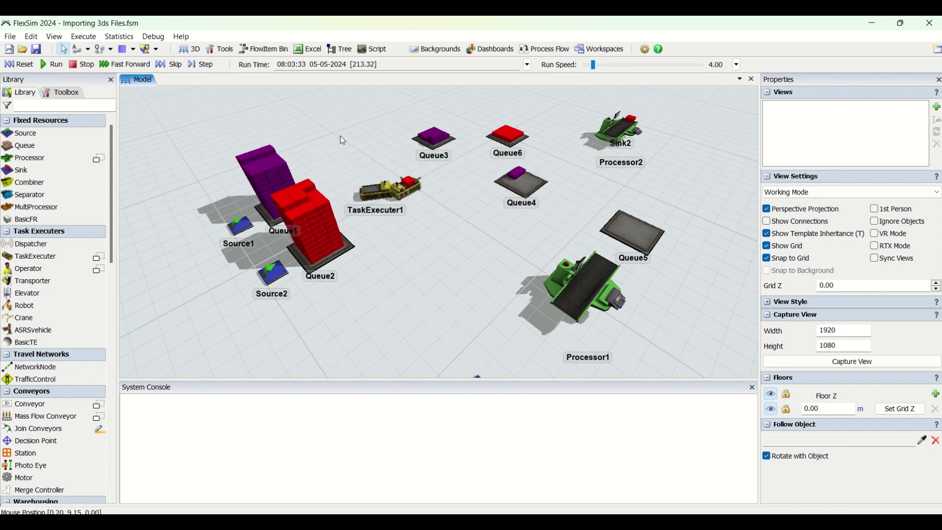
left_click(82, 67)
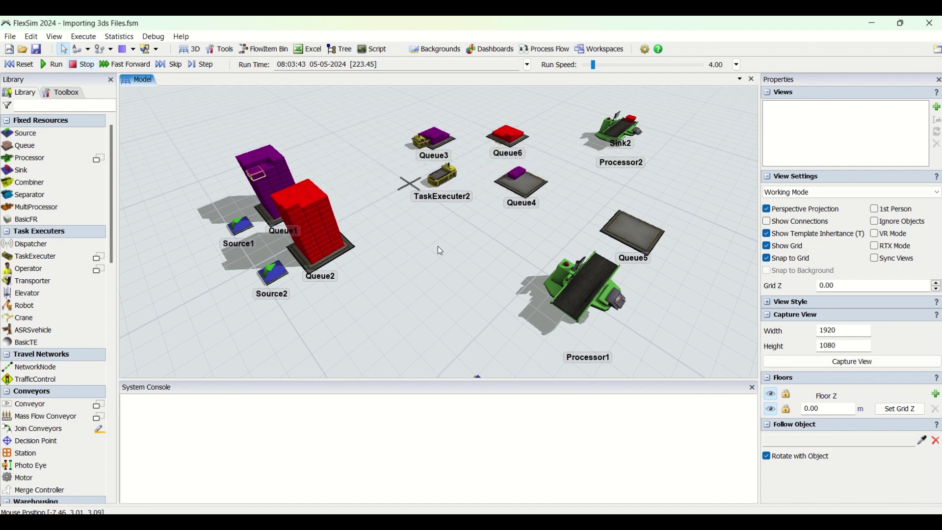
- Check which 3D shape file TaskExecuter2 uses and examine its vehicle model up close in the 3D view
left_click(442, 178)
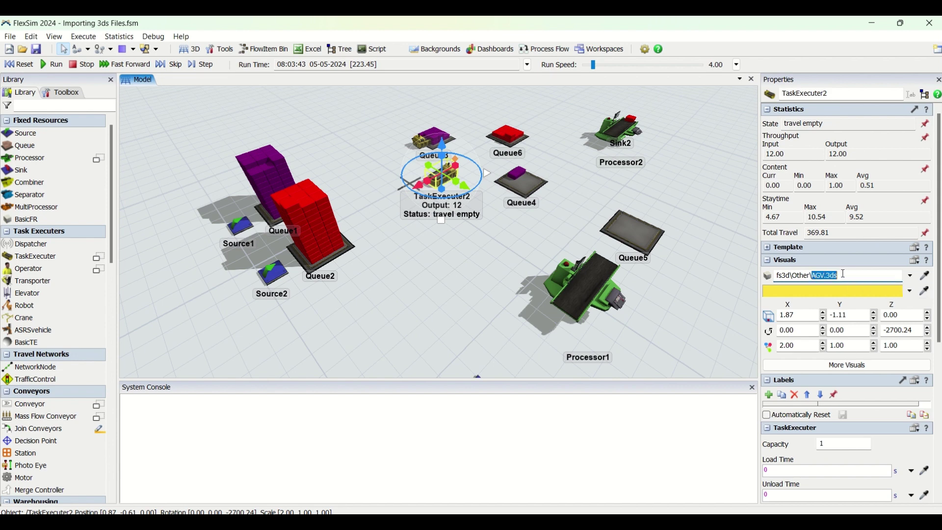
left_click(519, 269)
scroll(496, 258, "up", 4)
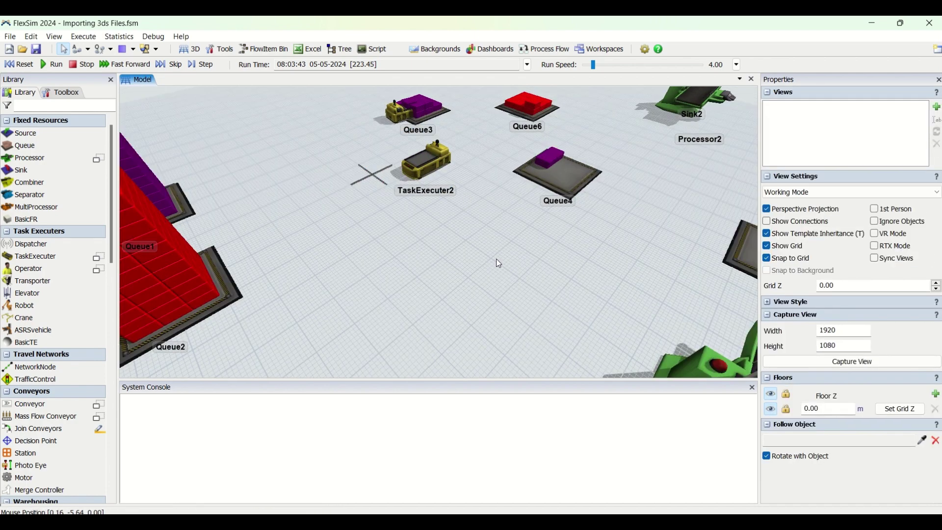
right_click_drag(500, 263, 461, 255)
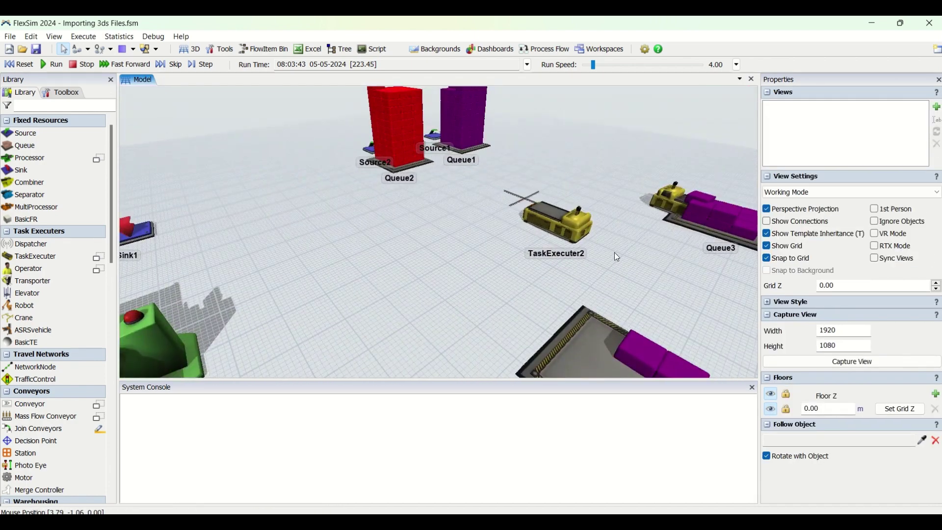
scroll(624, 262, "up", 2)
scroll(485, 328, "down", 3)
right_click_drag(486, 328, 494, 304)
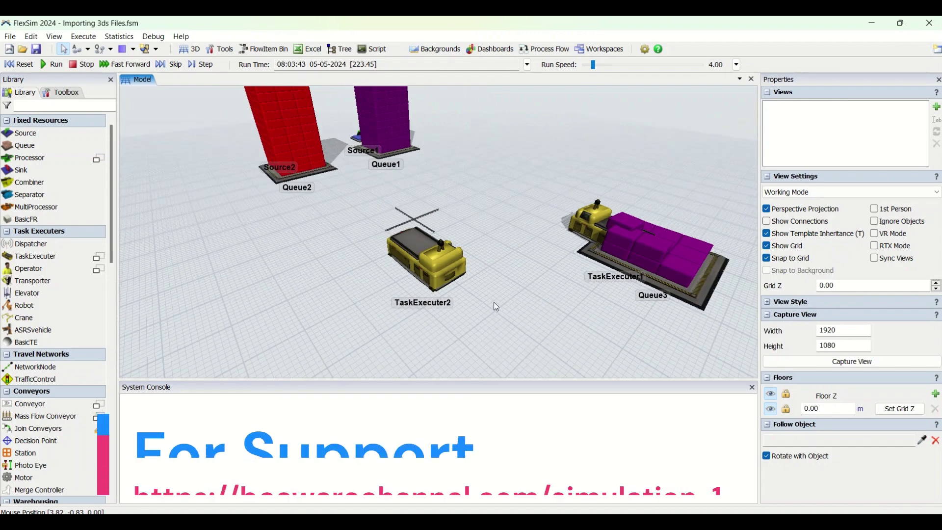
scroll(513, 309, "up", 3)
scroll(506, 294, "up", 2)
left_click(491, 277)
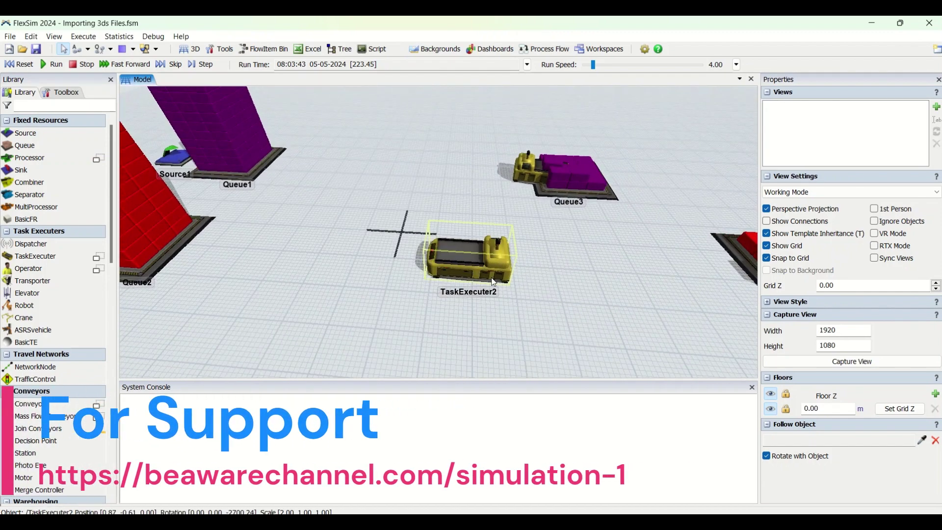
left_click(616, 273)
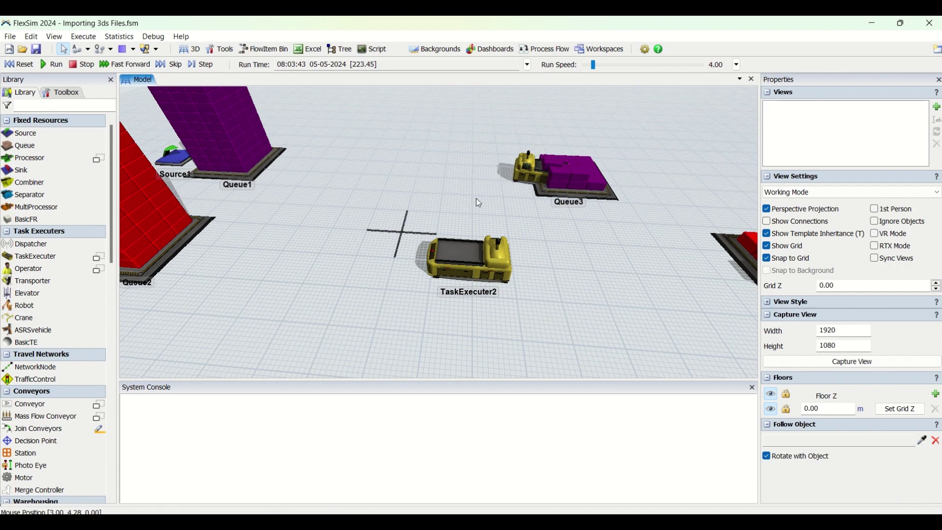
scroll(413, 318, "down", 2)
right_click_drag(505, 301, 483, 299)
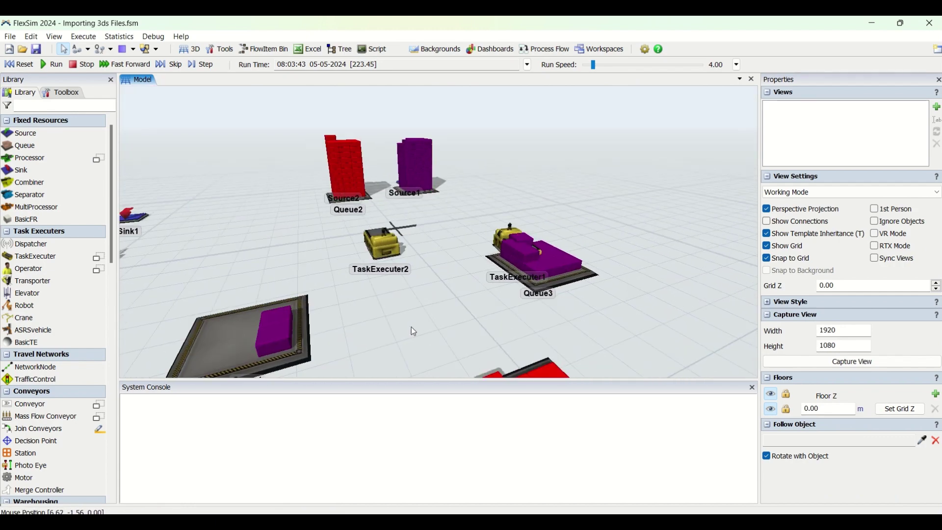
right_click_drag(411, 327, 474, 249)
scroll(465, 317, "up", 5)
scroll(529, 303, "up", 2)
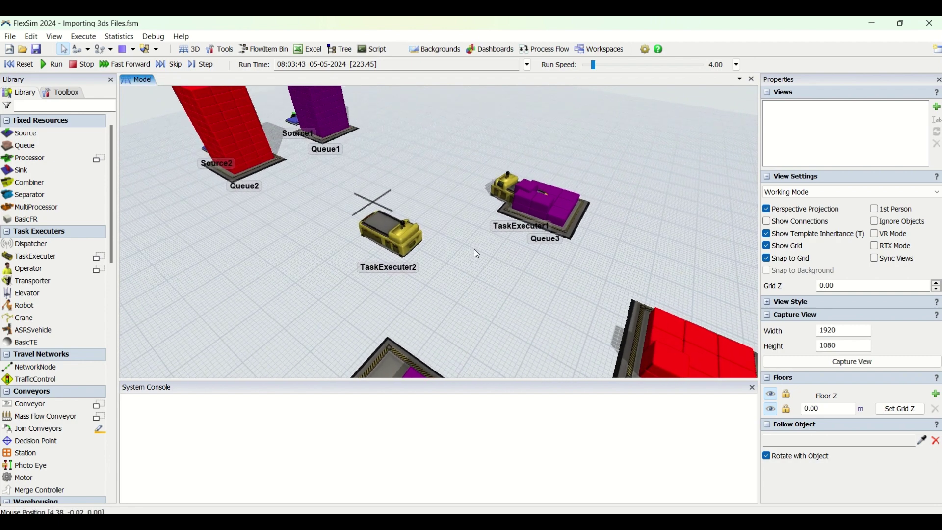
mouse_move(453, 259)
right_mouse_down()
mouse_move(517, 268)
mouse_move(507, 262)
mouse_move(519, 255)
mouse_move(457, 261)
right_mouse_up()
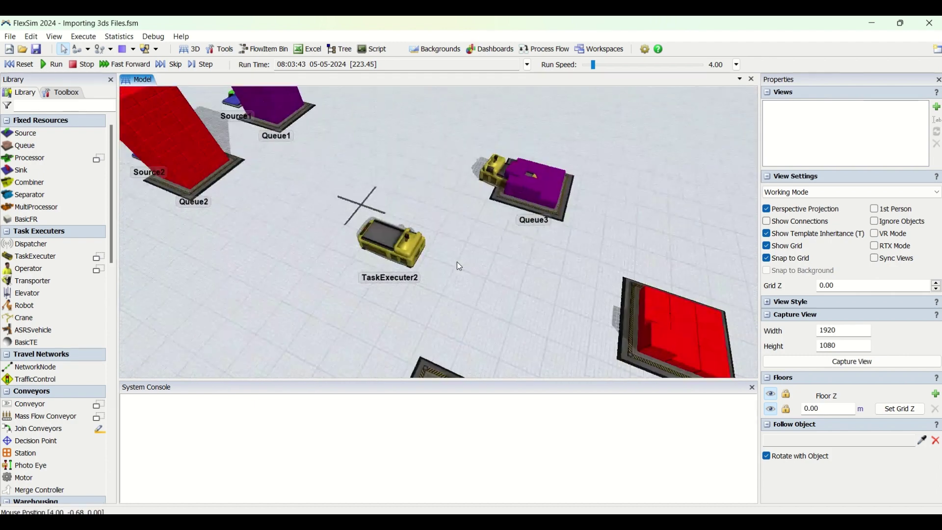
scroll(440, 202, "up", 2)
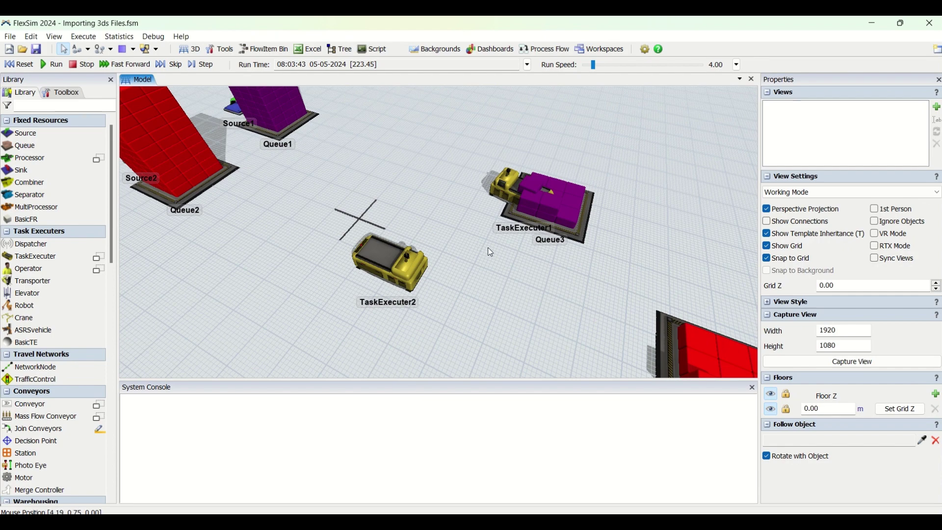
mouse_move(489, 250)
right_mouse_down()
mouse_move(501, 243)
mouse_move(480, 238)
mouse_move(492, 245)
right_mouse_up()
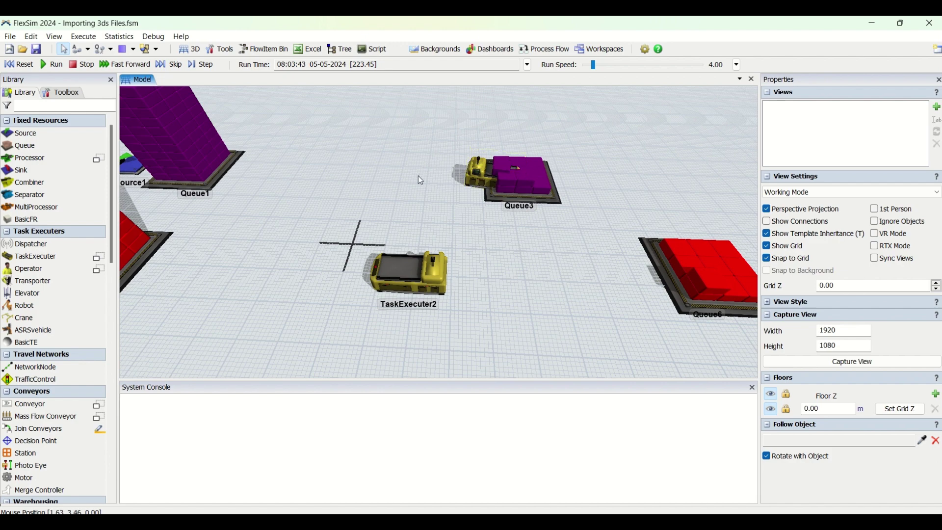
scroll(445, 175, "up", 1)
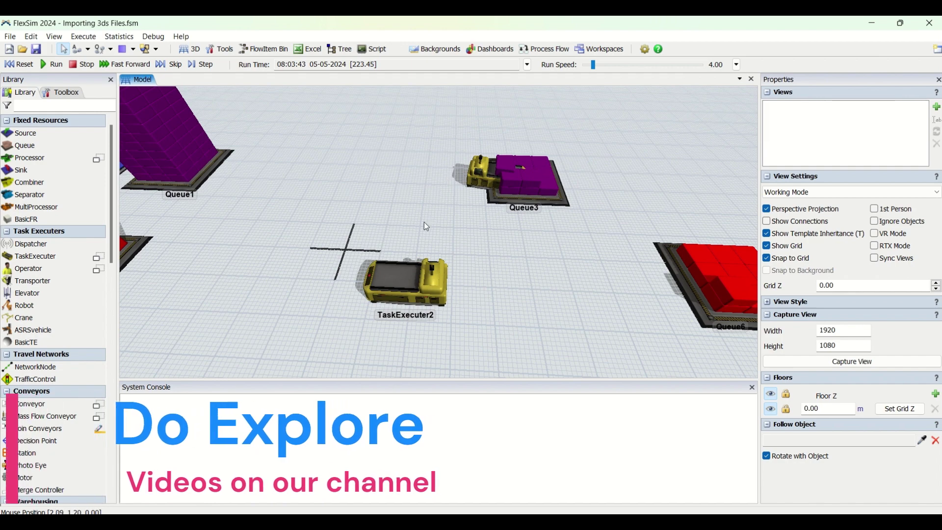
scroll(439, 203, "down", 2)
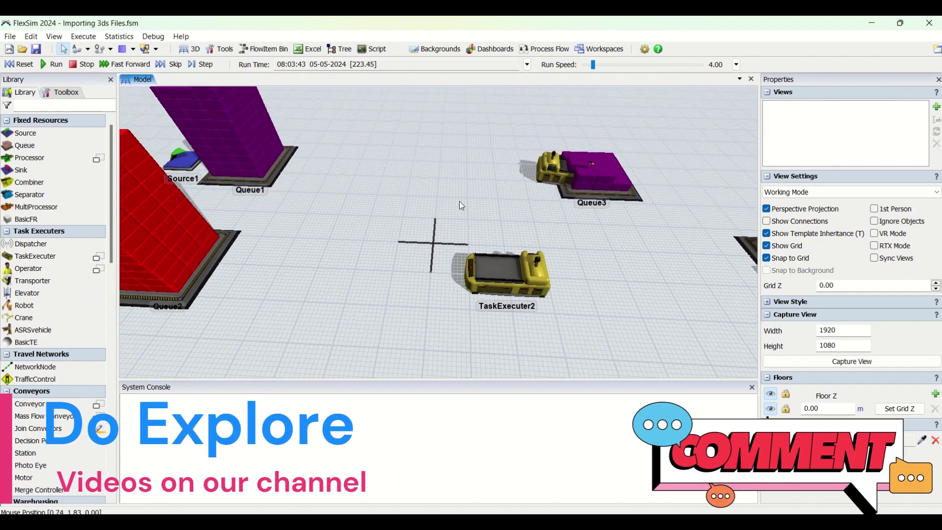
scroll(461, 205, "down", 1)
right_click_drag(453, 203, 517, 233)
scroll(520, 234, "up", 2)
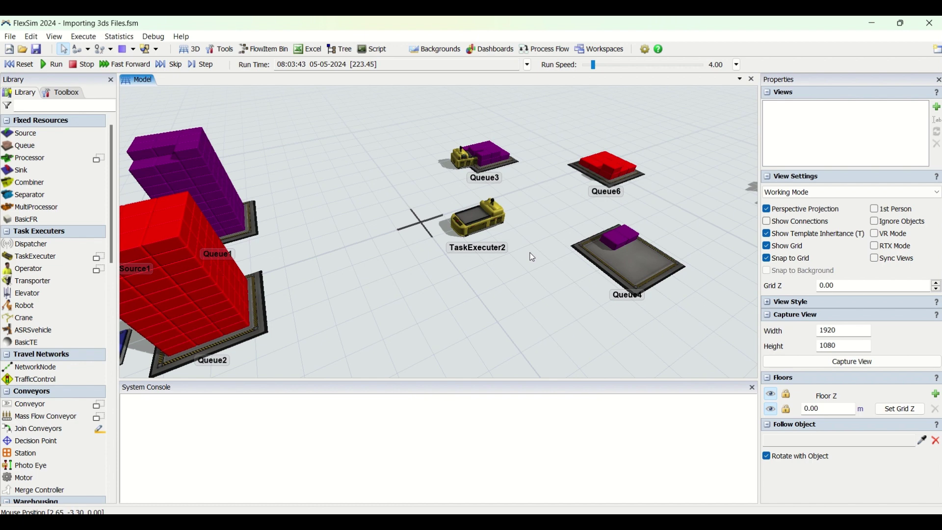
right_click_drag(529, 263, 504, 232)
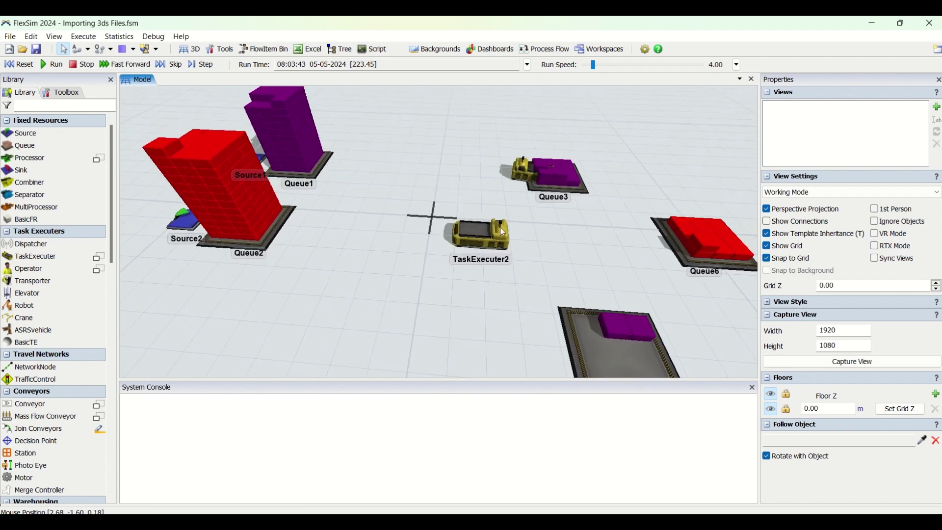
- Select TaskExecuter1, the vehicle at Queue3, and reset the simulation to its starting state
left_click(521, 174)
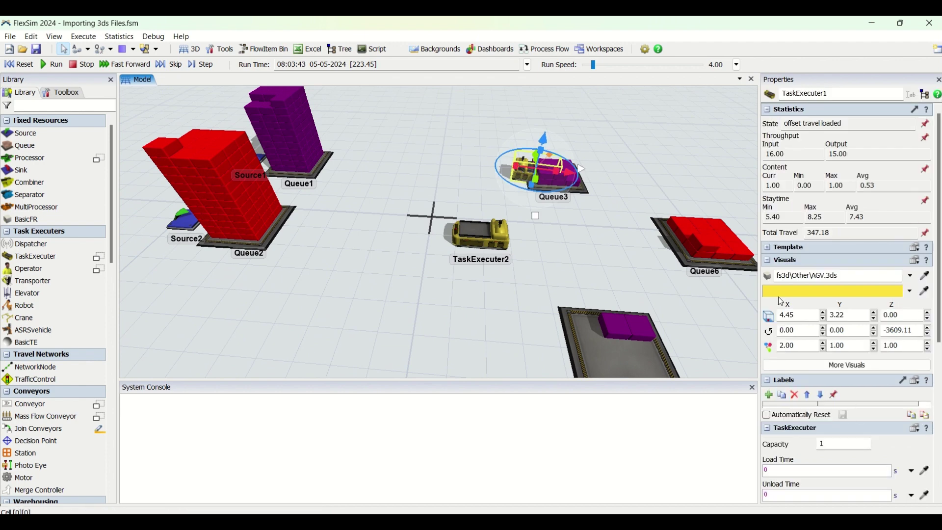
left_click_drag(455, 194, 493, 192)
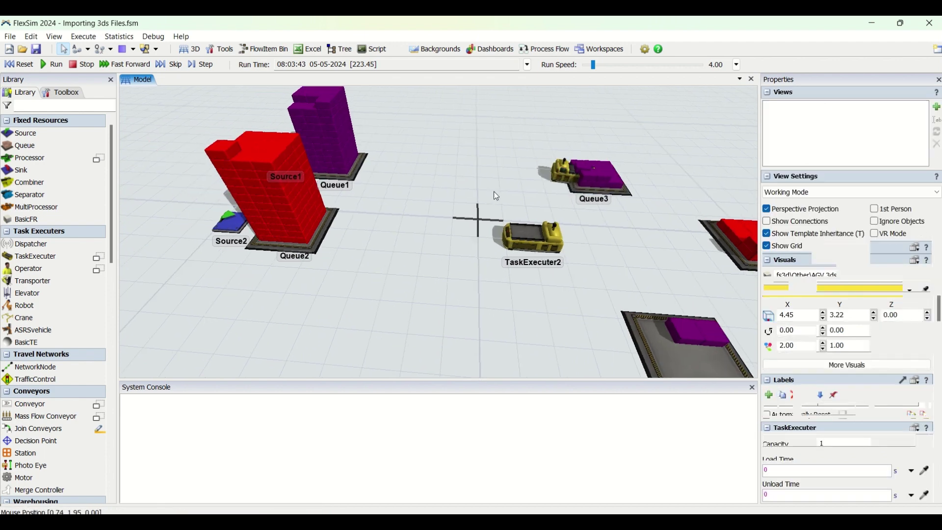
left_click(563, 181)
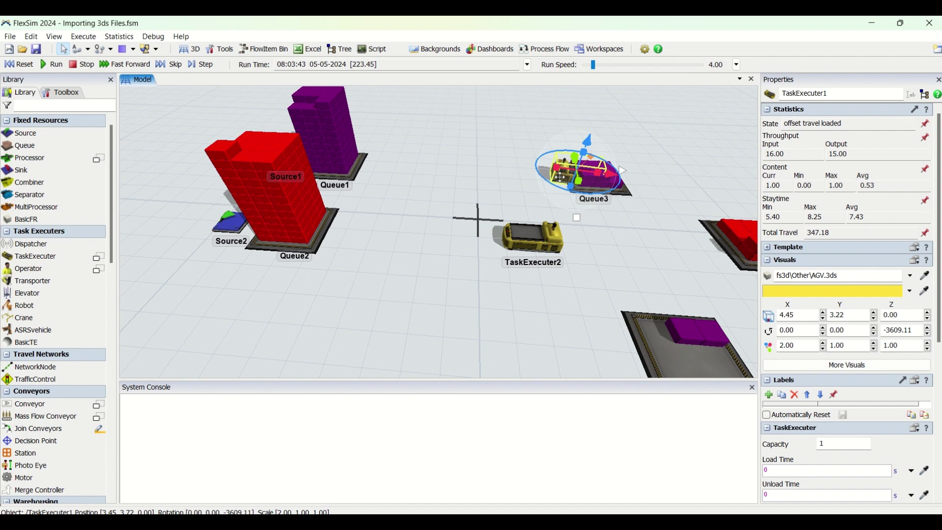
left_click(19, 64)
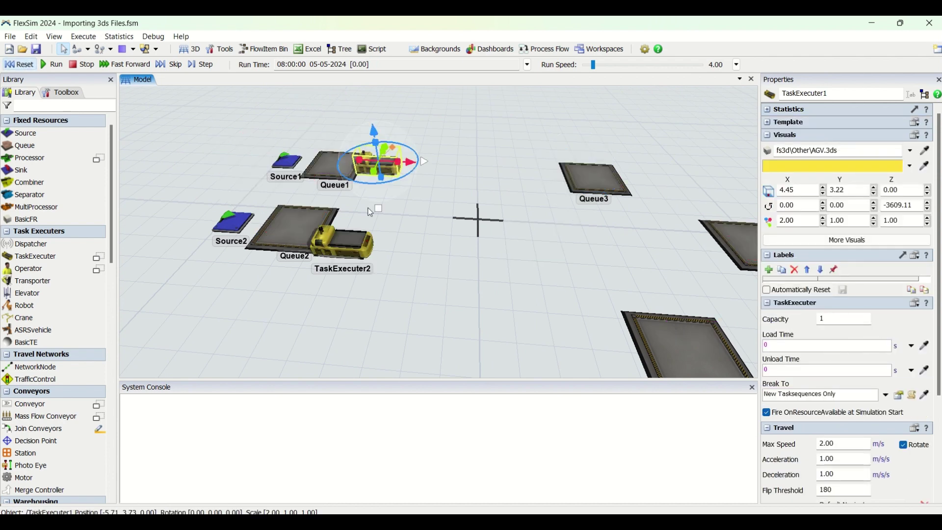
left_click(407, 223)
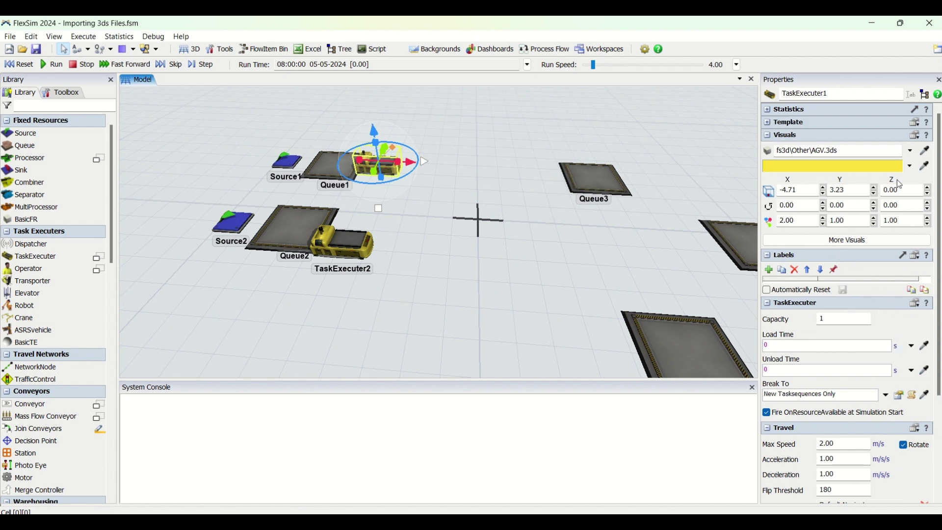
- Replace TaskExecuter1's 3D shape with the file 3. KIVNON AGV.3DS from the Video 3 Using 3ds model Files folder
left_click(911, 151)
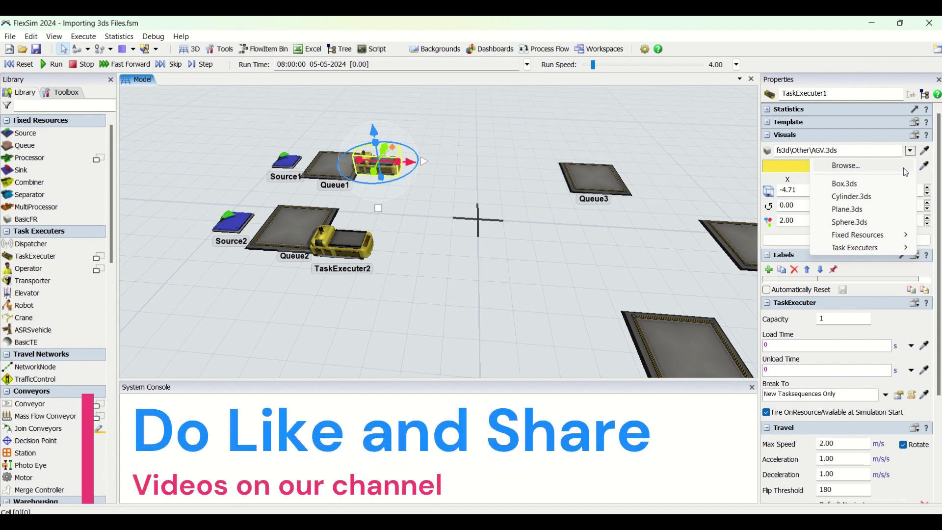
left_click(854, 167)
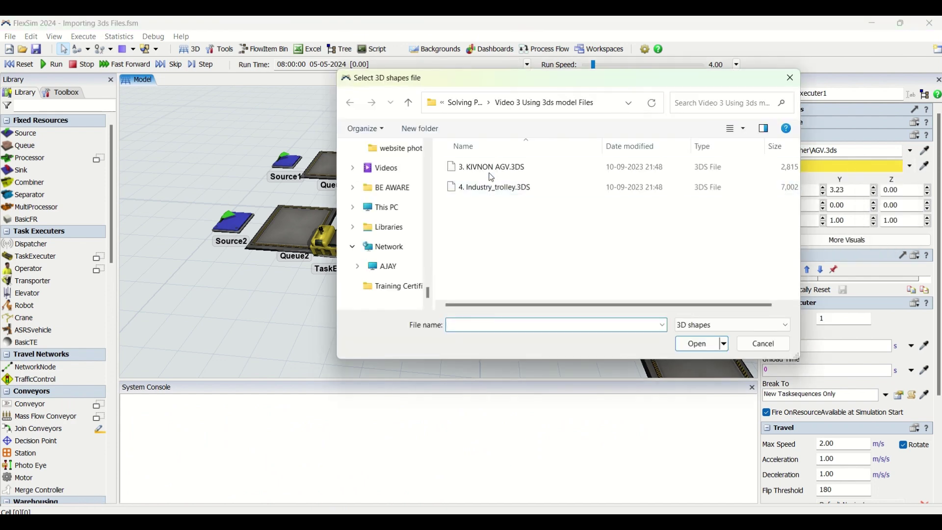
left_click(492, 173)
left_click(698, 346)
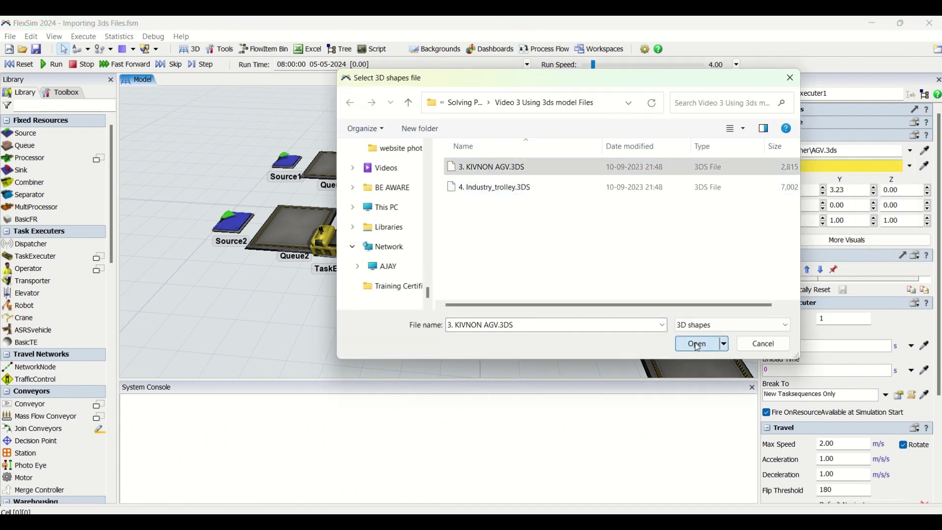
- Set the X rotation of TaskExecuter1's imported AGV model to -90
scroll(518, 210, "down", 10)
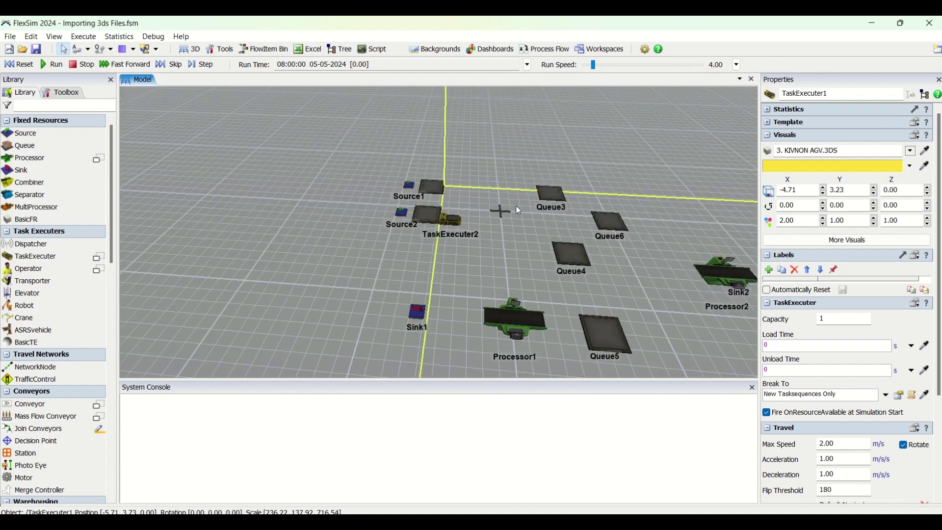
scroll(519, 210, "down", 3)
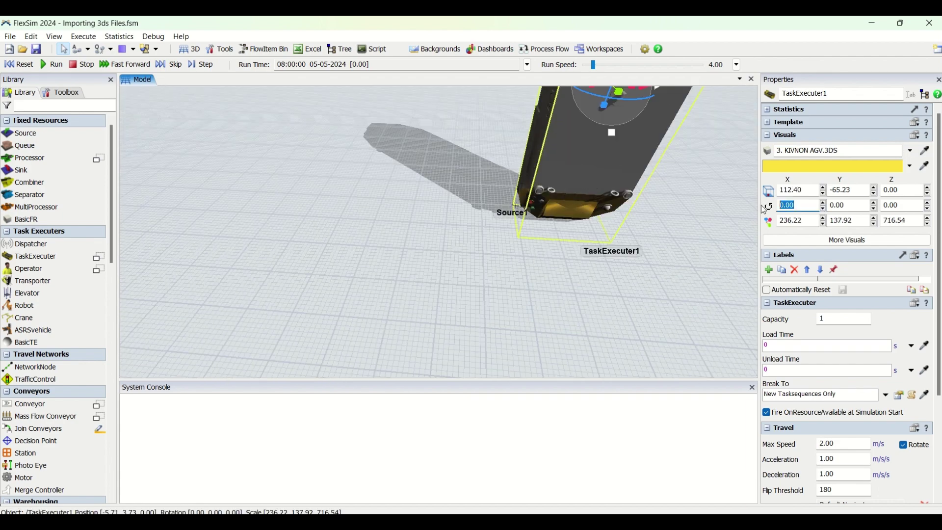
type("0")
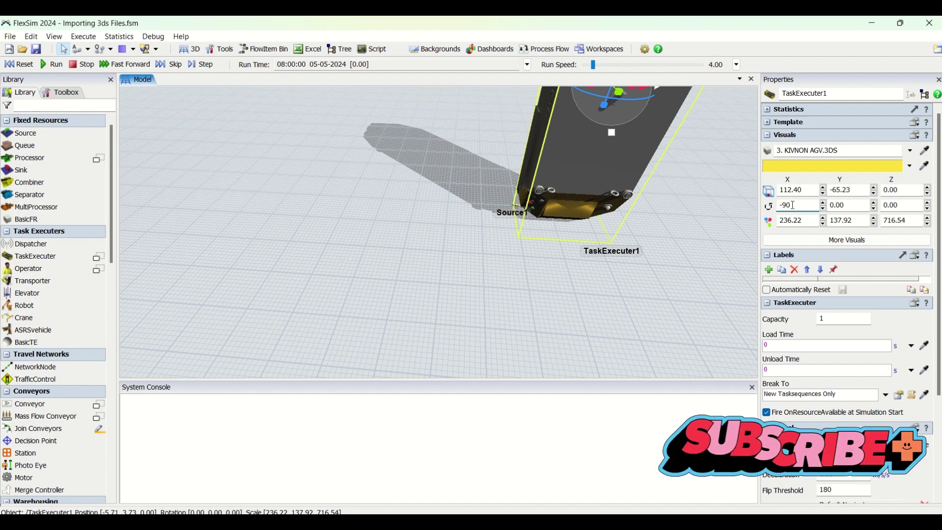
key("Tab")
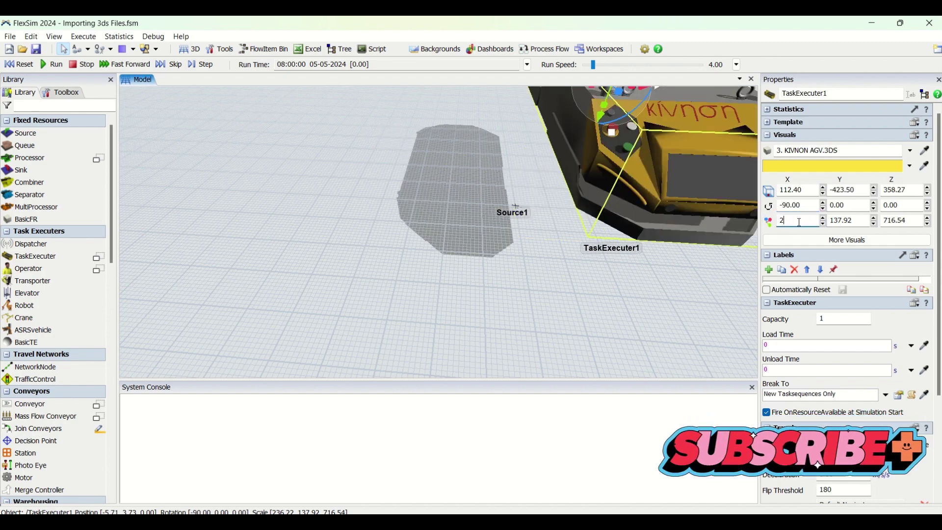
- Set the size of TaskExecuter1's AGV model to X 2, Y 1 and Z 2
type("2")
key("Tab")
type("1")
key("Tab")
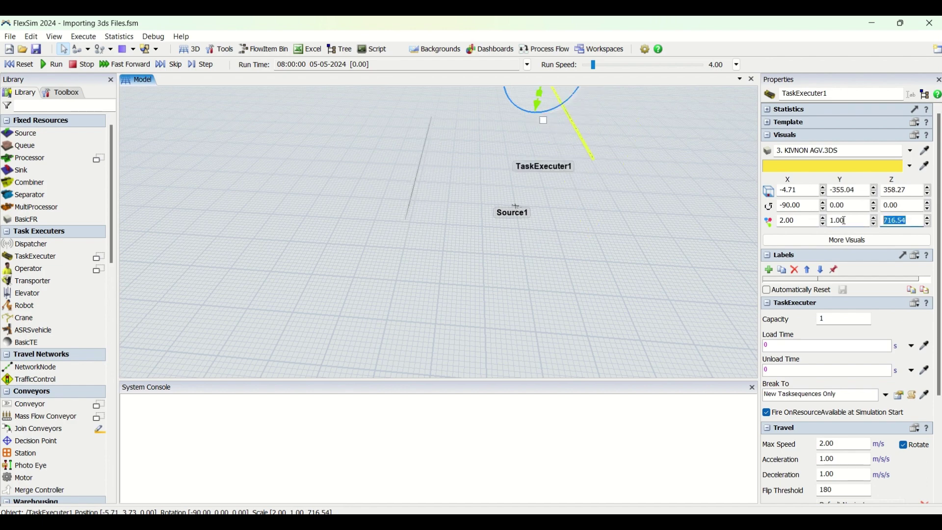
left_click(563, 250)
- Examine TaskExecuter1's resized AGV model from several angles, comparing it with TaskExecuter2 and its placement at Queue1 and the floor
scroll(532, 215, "up", 6)
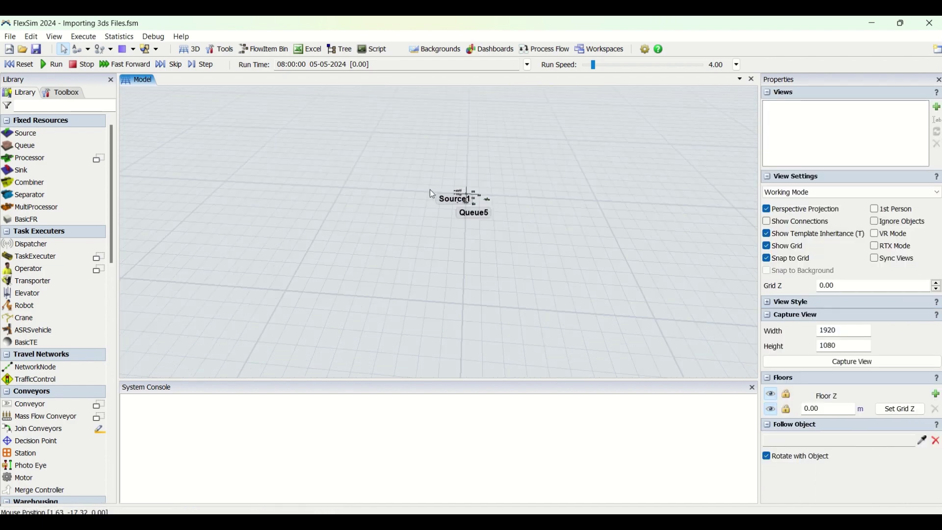
scroll(477, 216, "up", 10)
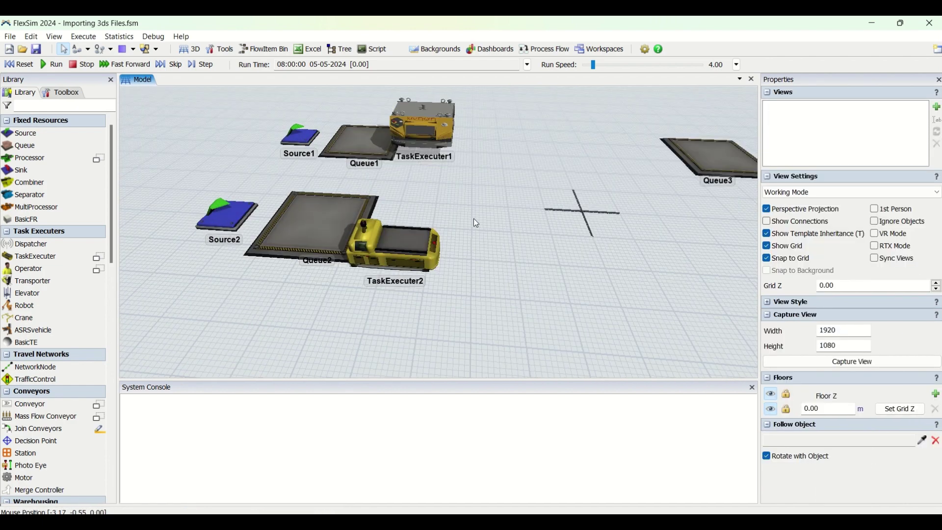
scroll(407, 104, "up", 10)
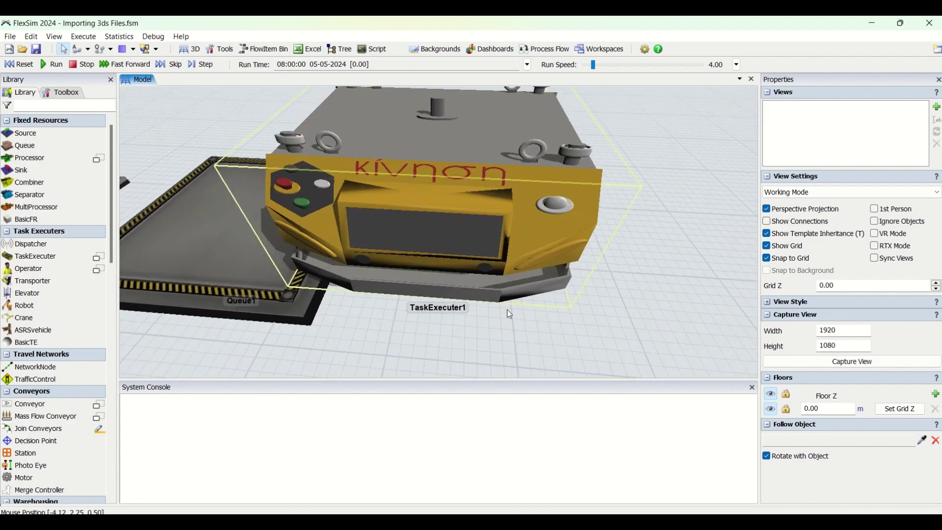
scroll(510, 314, "down", 5)
left_click_drag(510, 314, 469, 294)
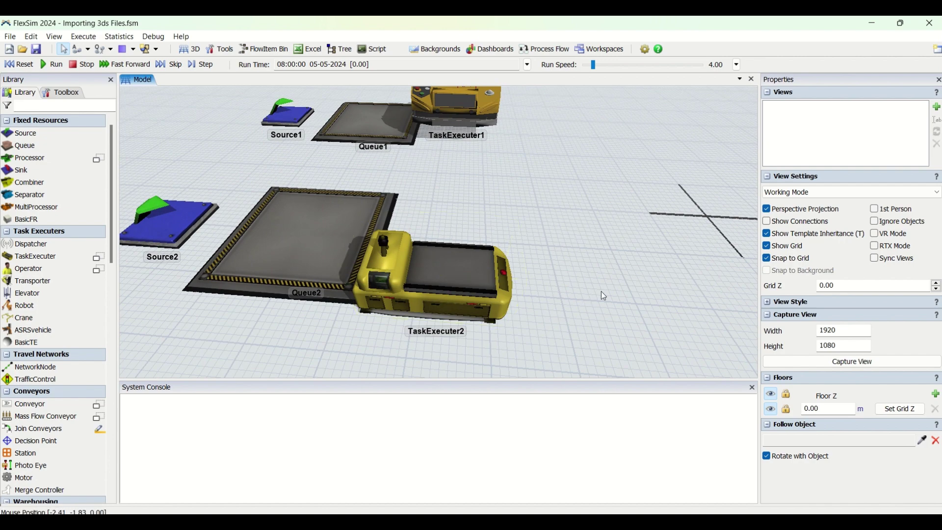
scroll(567, 287, "down", 3)
right_click_drag(586, 258, 617, 131)
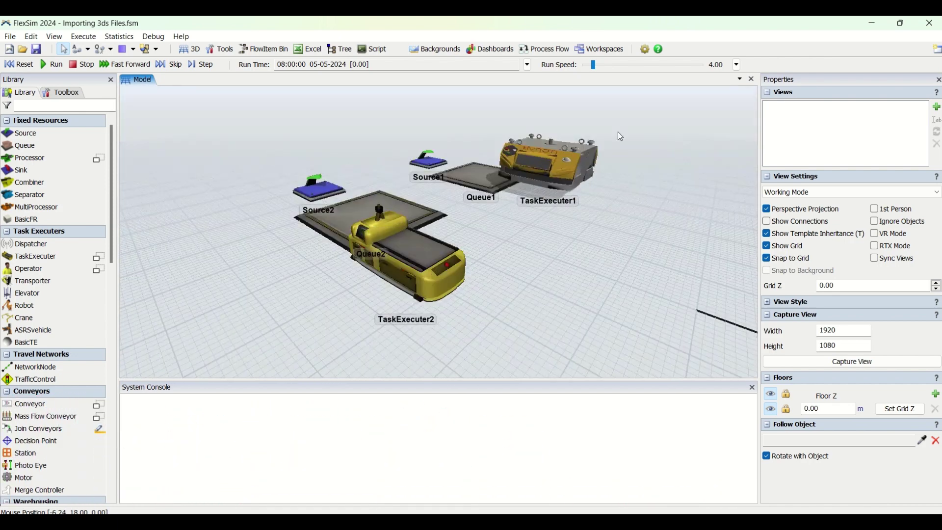
scroll(568, 145, "up", 5)
scroll(531, 305, "down", 3)
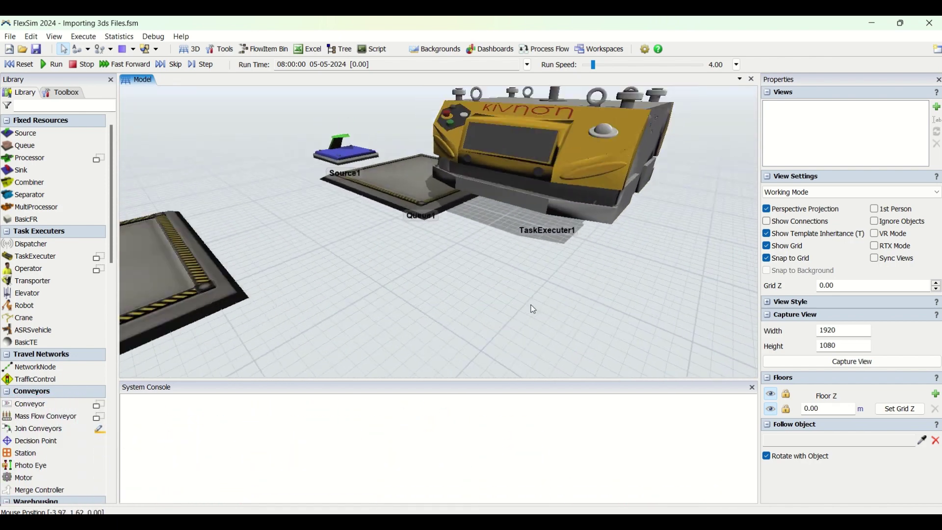
right_click_drag(526, 275, 527, 287)
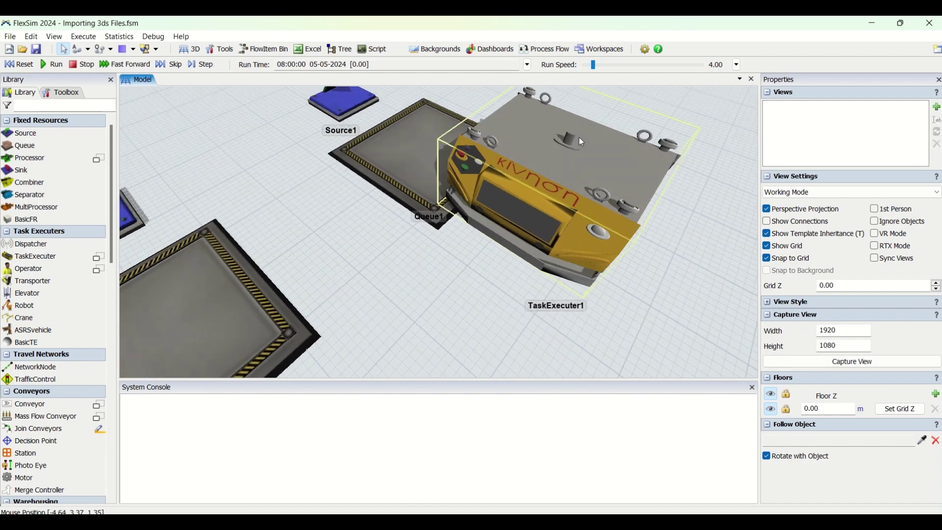
scroll(582, 135, "up", 3)
right_click_drag(705, 333, 429, 128)
scroll(692, 299, "down", 5)
scroll(695, 318, "up", 5)
scroll(429, 127, "up", 3)
scroll(587, 249, "up", 4)
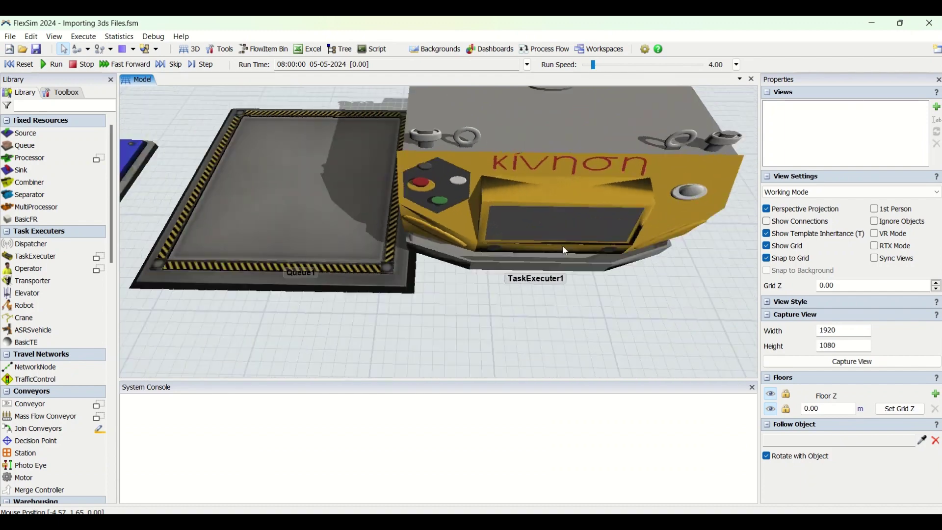
right_click_drag(565, 250, 530, 246)
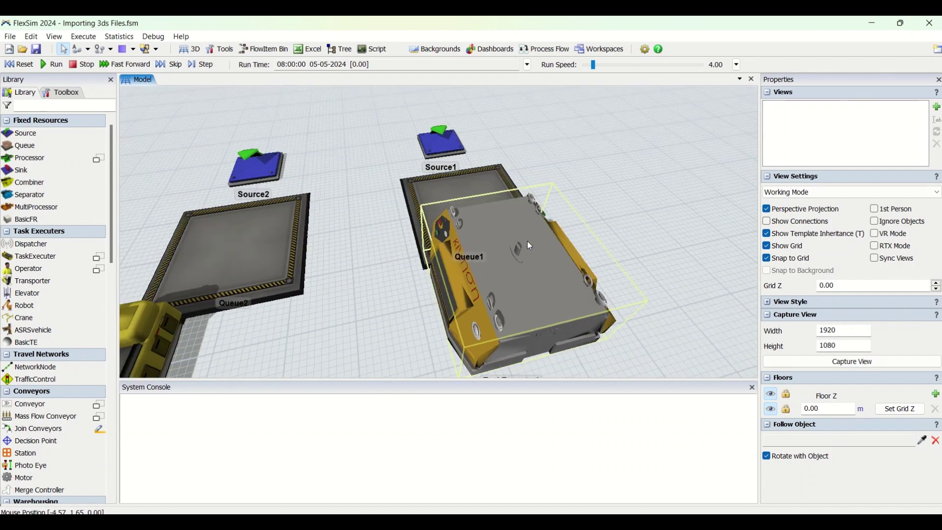
right_click_drag(419, 332, 609, 330)
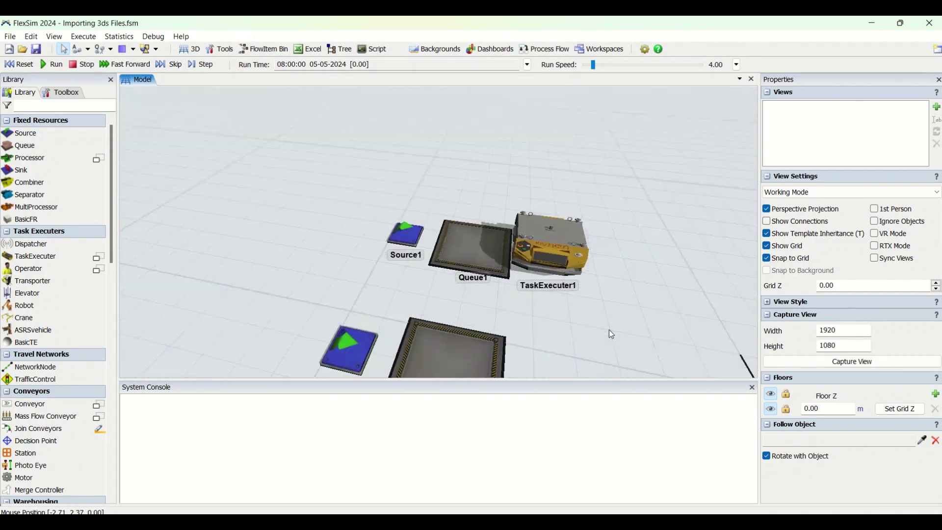
- Run the simulation and observe how TaskExecuter1 and TaskExecuter2 carry items between the queues
scroll(610, 329, "down", 5)
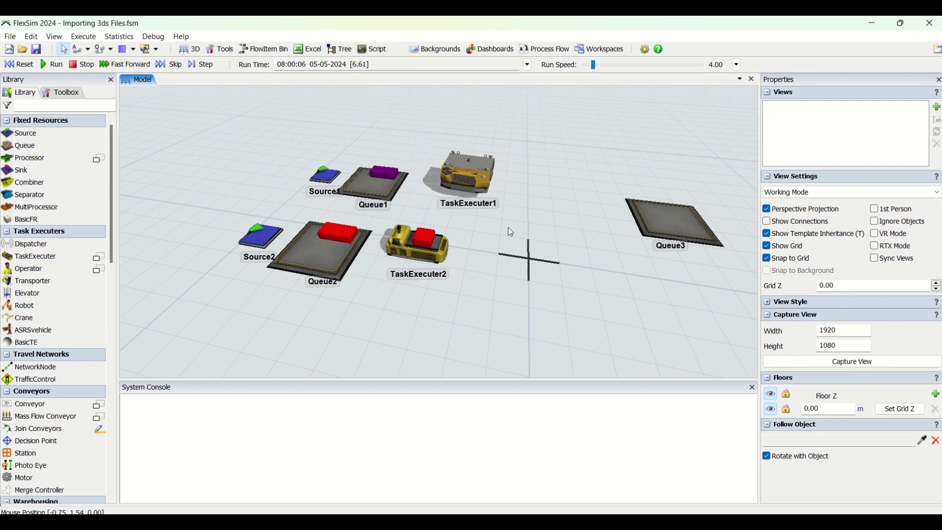
scroll(469, 314, "down", 1)
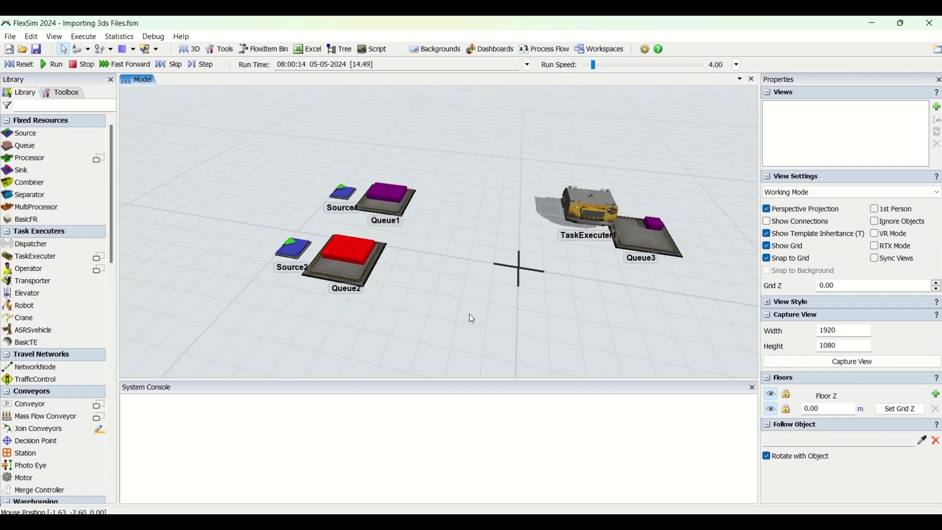
right_click_drag(466, 313, 457, 313)
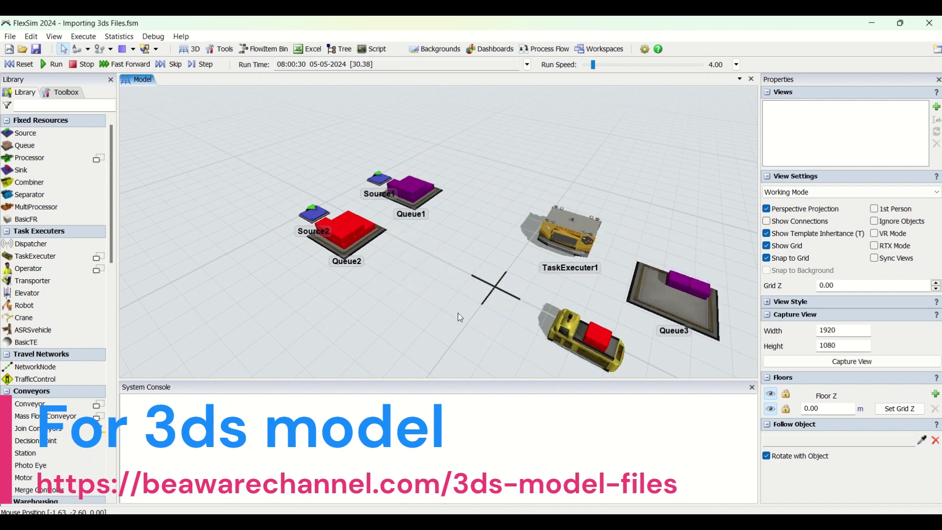
right_click_drag(458, 313, 447, 307)
left_click_drag(449, 313, 278, 266)
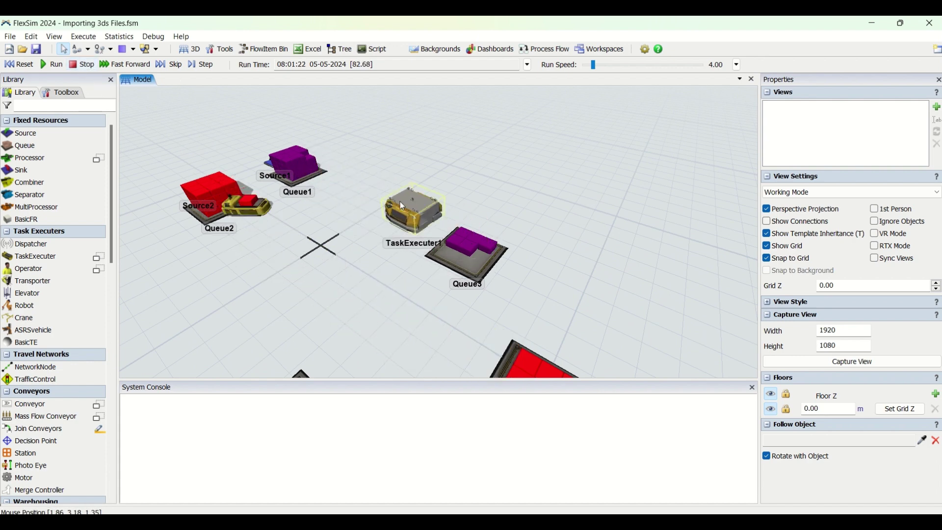
- Set the Y offset position in the shape factors of TaskExecuter1's AGV model to -0.75
left_click(403, 212)
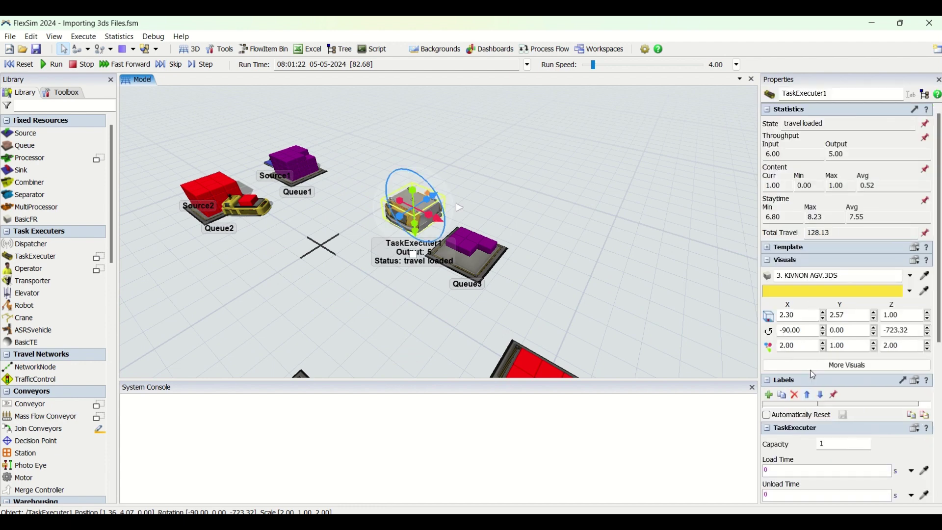
left_click(814, 367)
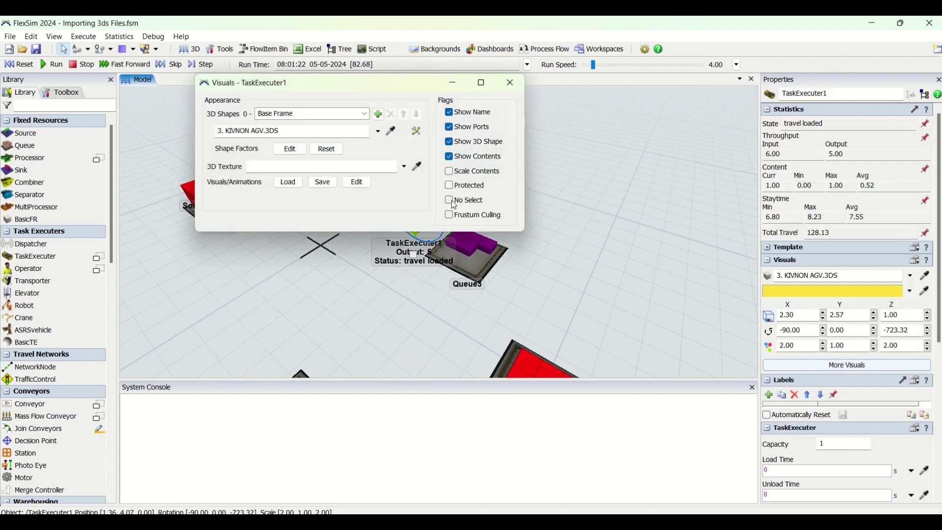
left_click(291, 152)
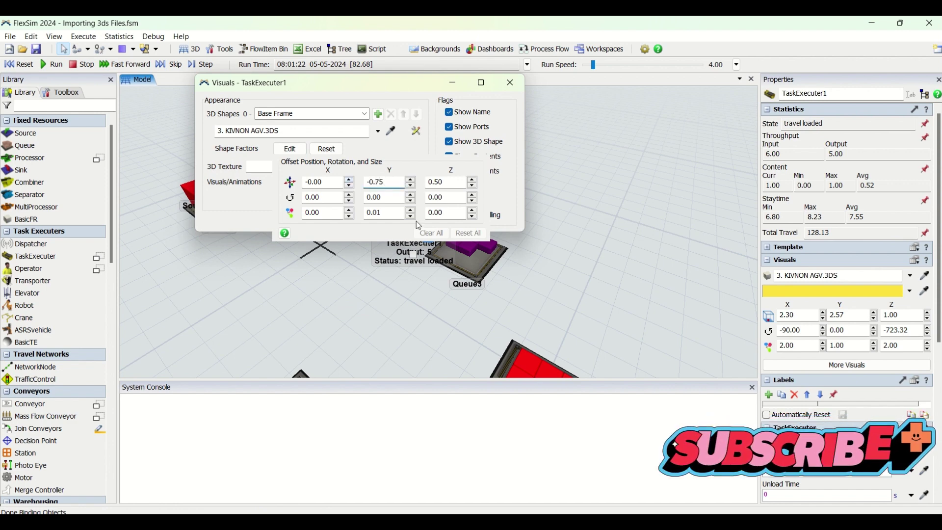
left_click(503, 105)
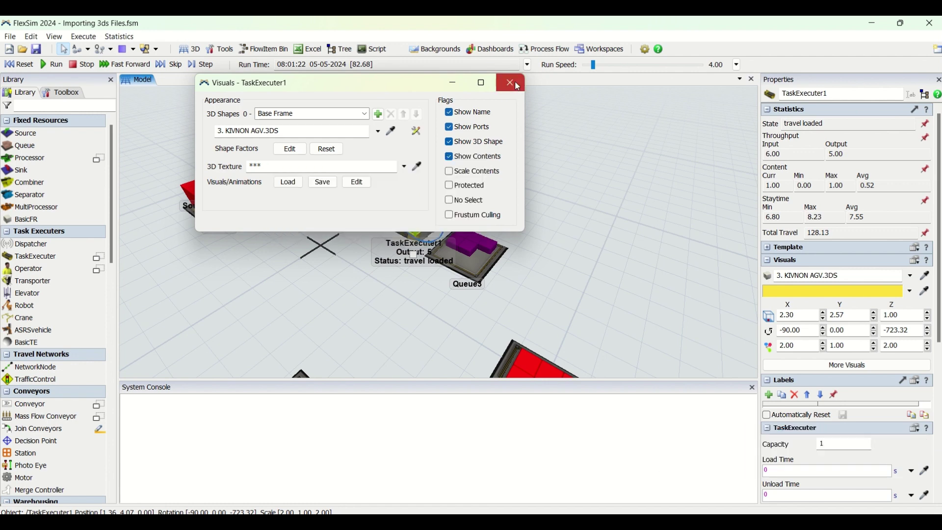
left_click(510, 83)
- Inspect up close how the purple load sits on TaskExecuter1's AGV model
left_click(520, 167)
right_click_drag(437, 228, 384, 293)
scroll(417, 196, "up", 5)
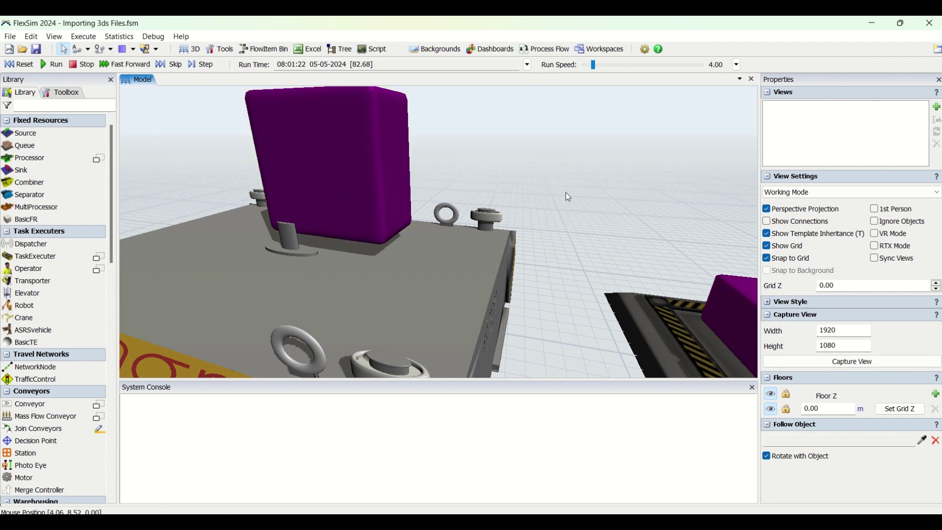
scroll(568, 196, "down", 3)
mouse_move(572, 195)
right_mouse_down()
mouse_move(551, 204)
mouse_move(570, 207)
right_mouse_up()
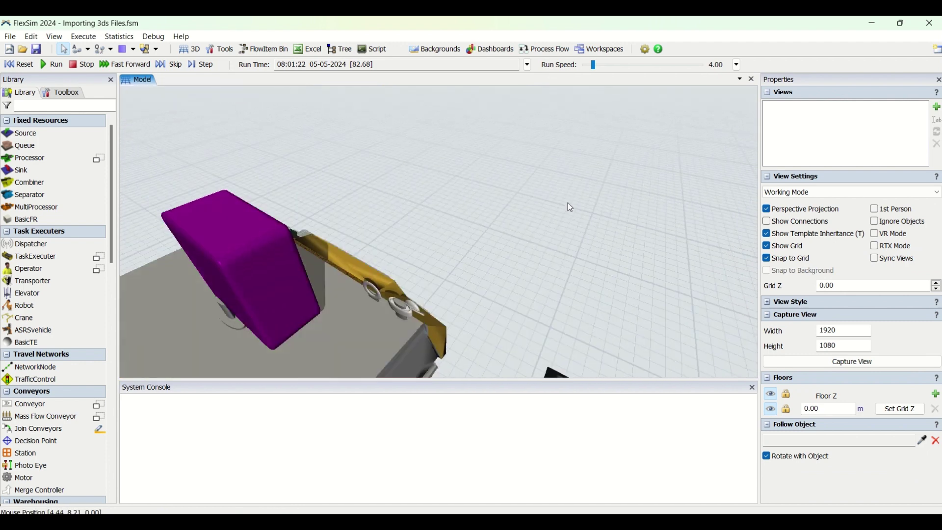
scroll(569, 203, "down", 5)
scroll(395, 260, "up", 2)
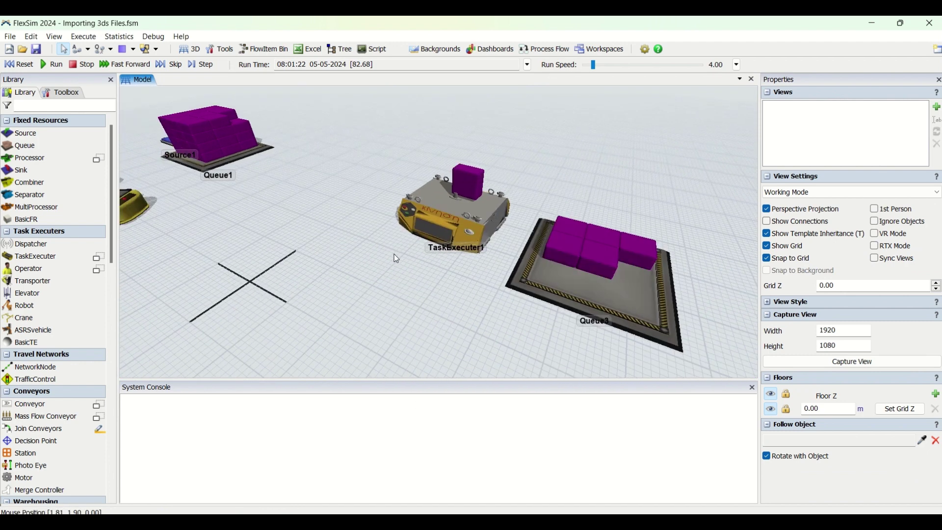
scroll(396, 258, "down", 1)
- Resume the simulation and follow both vehicles from several angles as they transport loads to the queues
left_click(52, 65)
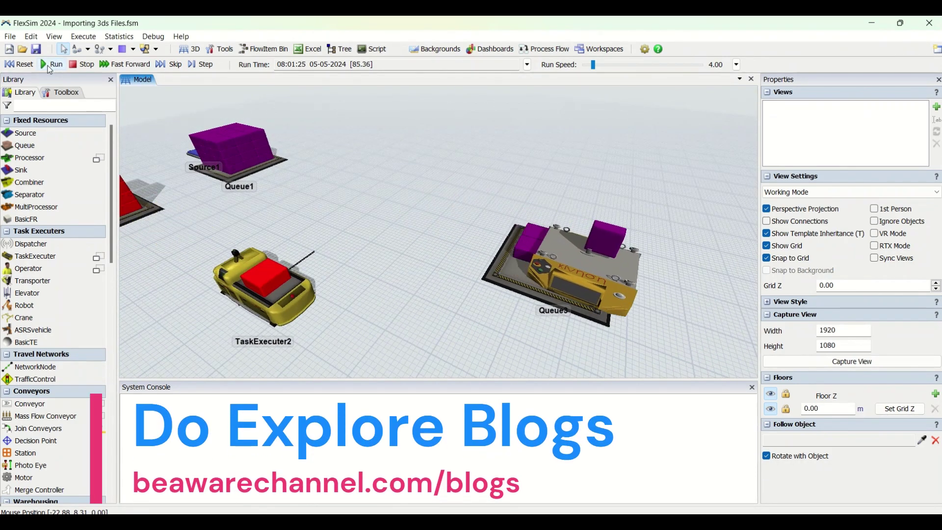
scroll(299, 219, "down", 3)
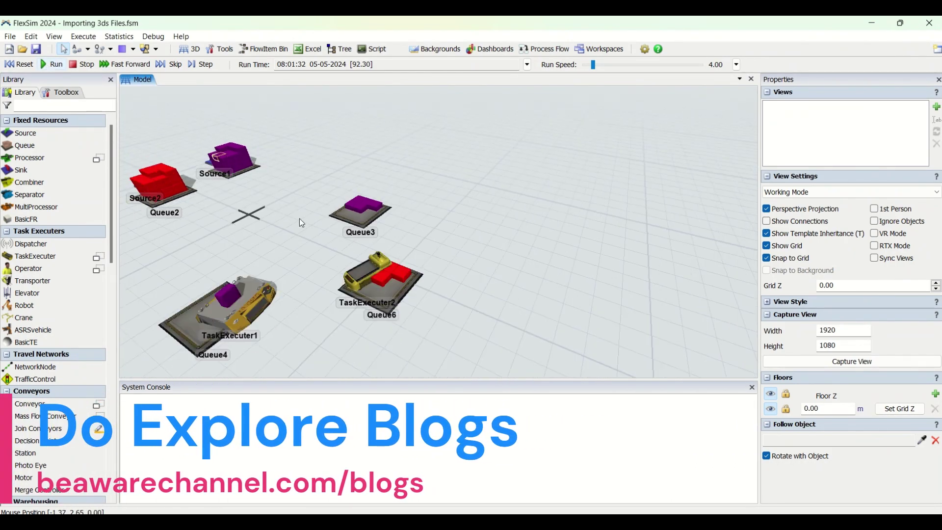
right_click_drag(374, 272, 416, 289)
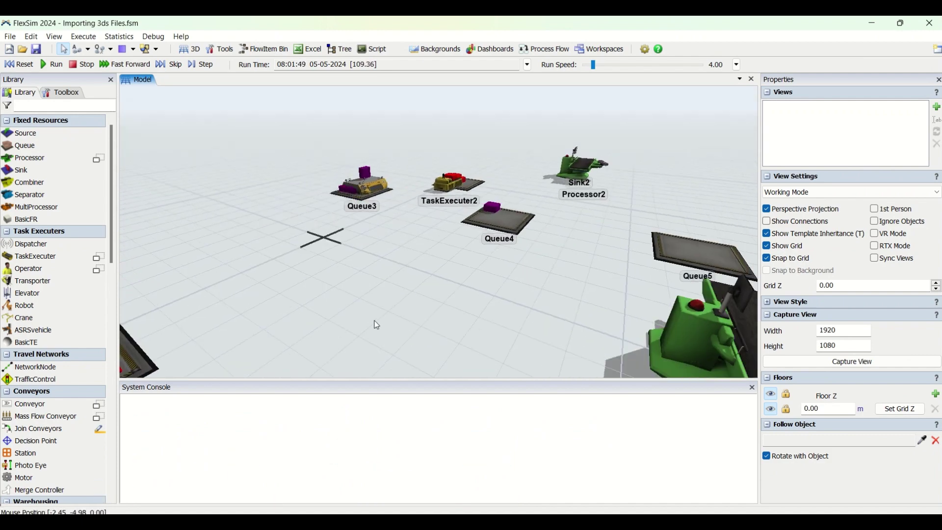
right_click_drag(375, 319, 351, 301)
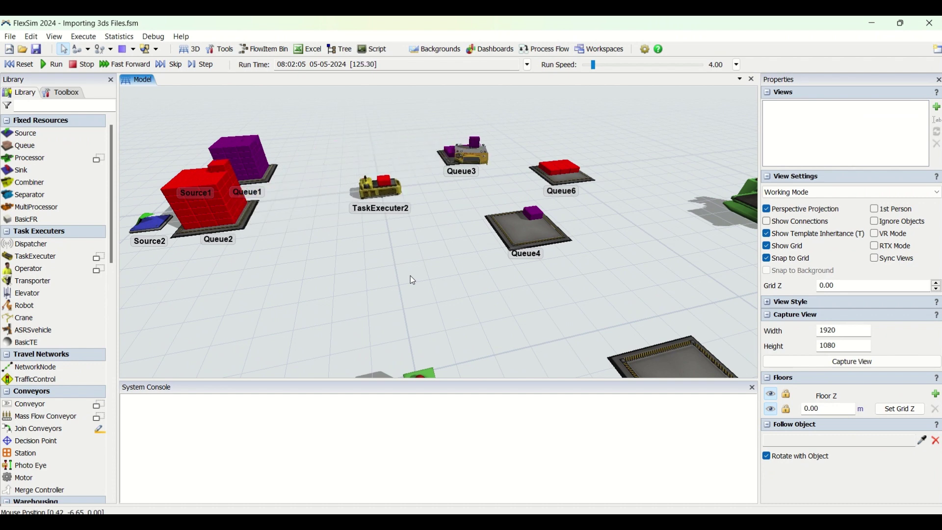
right_click_drag(419, 177, 399, 240)
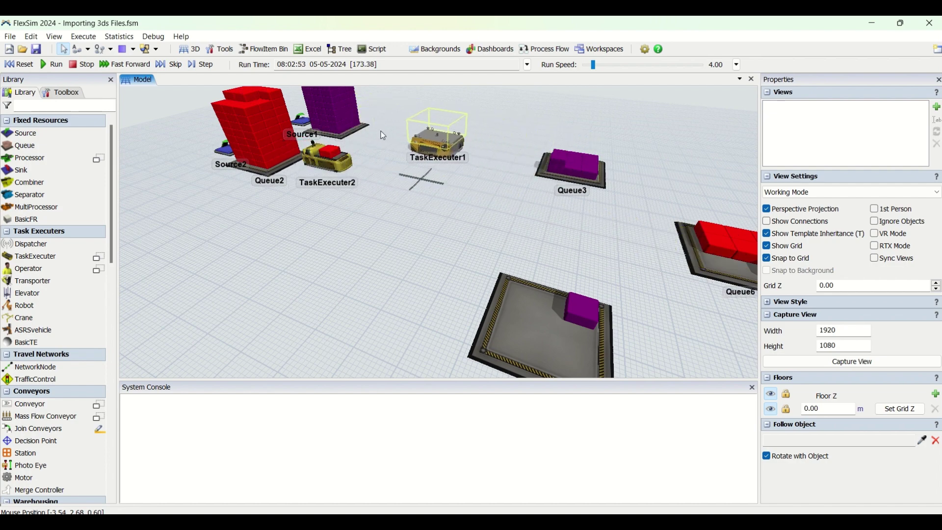
right_click_drag(385, 155, 451, 183)
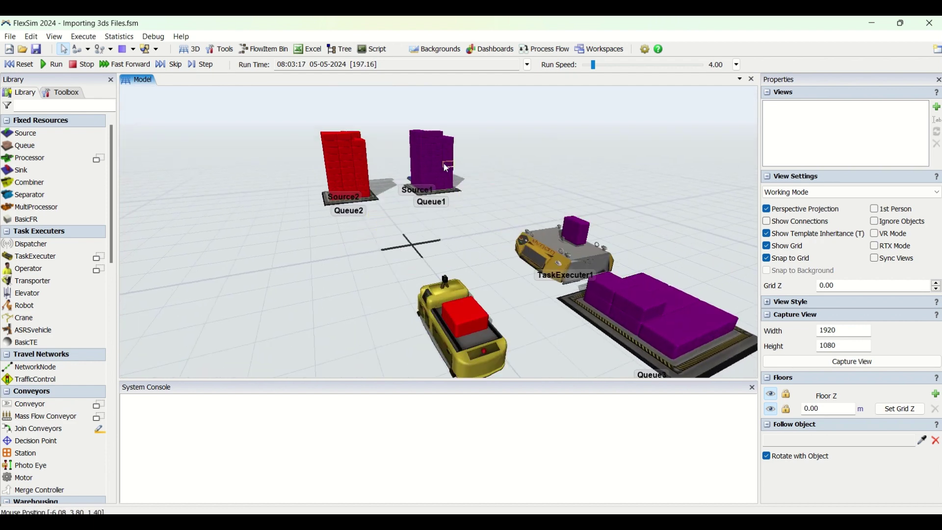
- Reset the simulation and set the Y offset position in TaskExecuter1's shape factors to 0.75
left_click(26, 65)
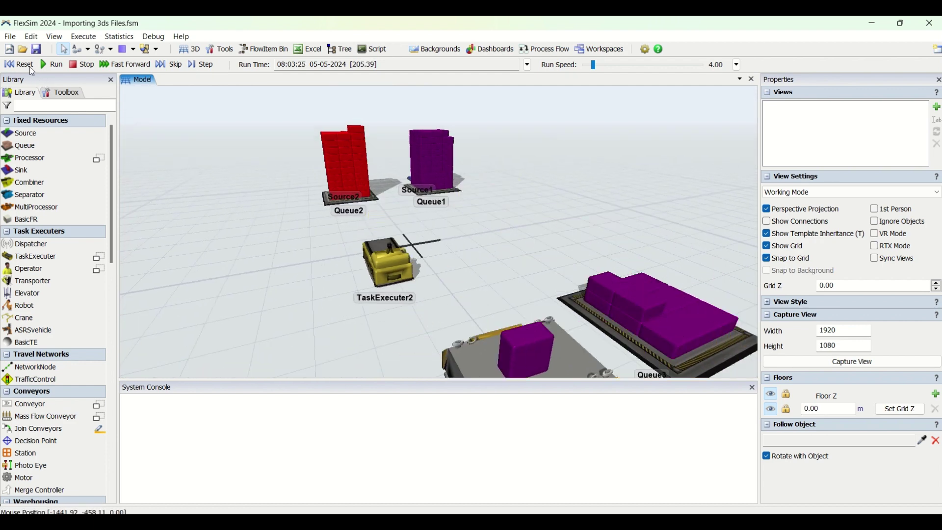
right_click(447, 200)
left_click(834, 241)
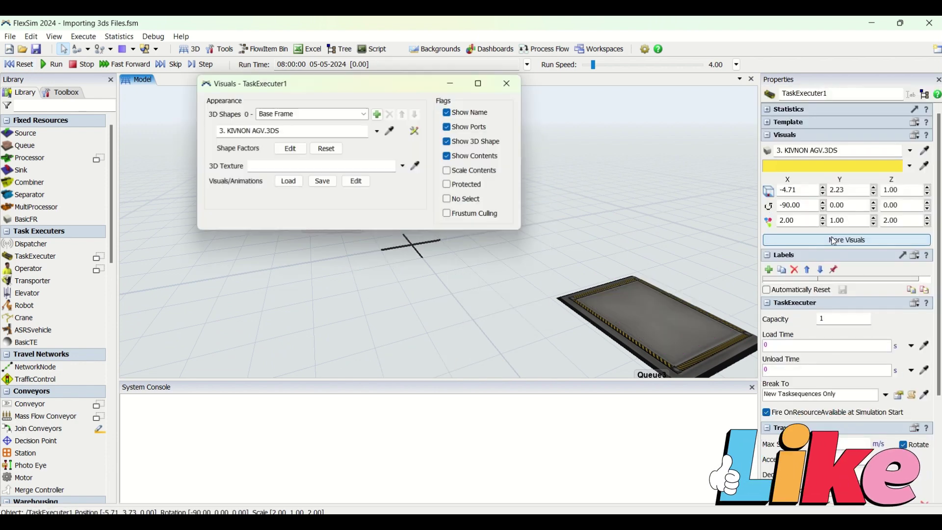
left_click(307, 150)
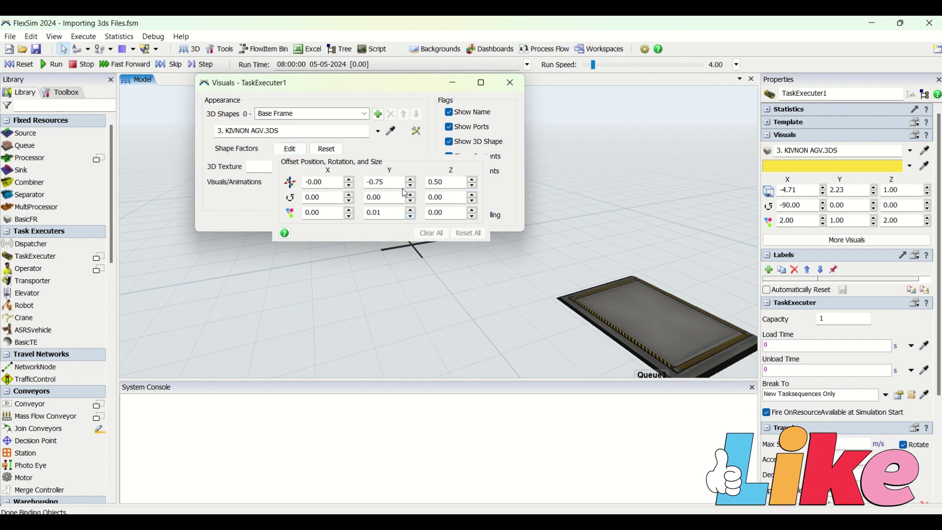
left_click_drag(395, 184, 321, 176)
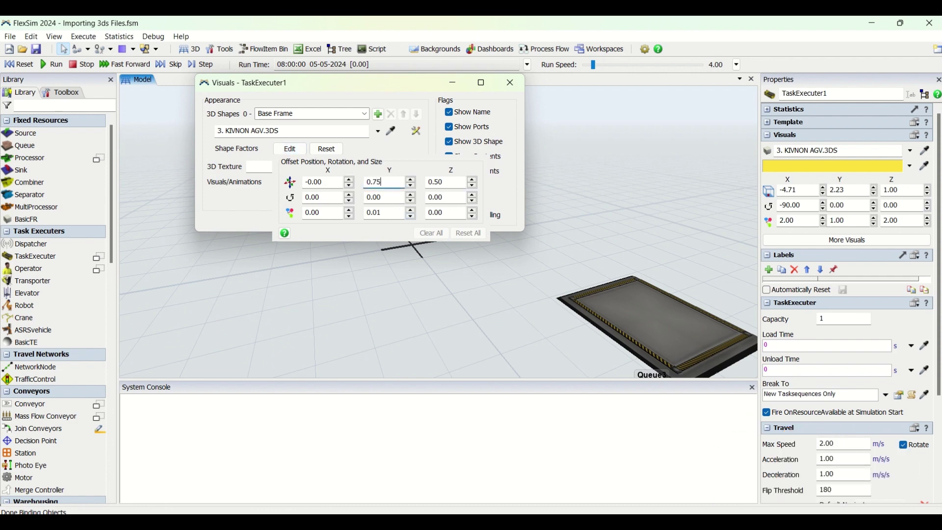
left_click(255, 217)
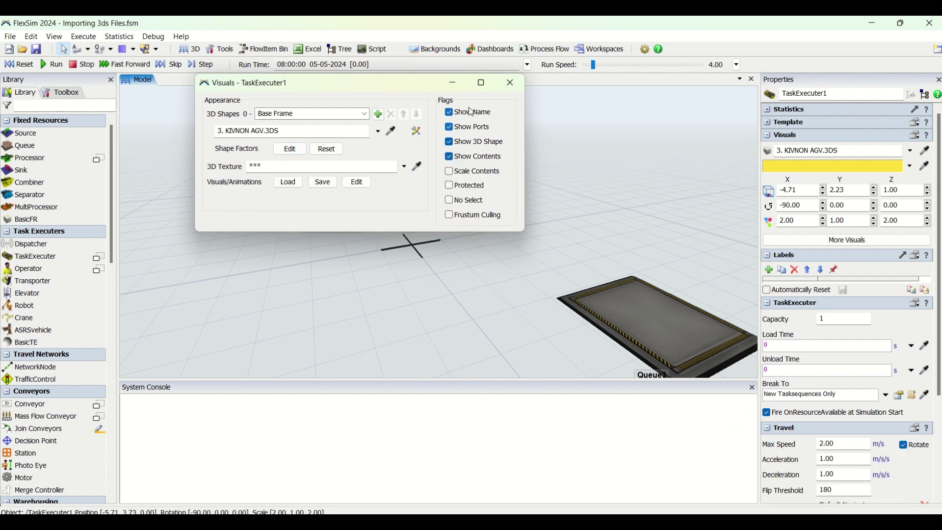
left_click(510, 85)
- Run the simulation again to check the AGV model's height relative to its load with the 0.75 offset
left_click(54, 64)
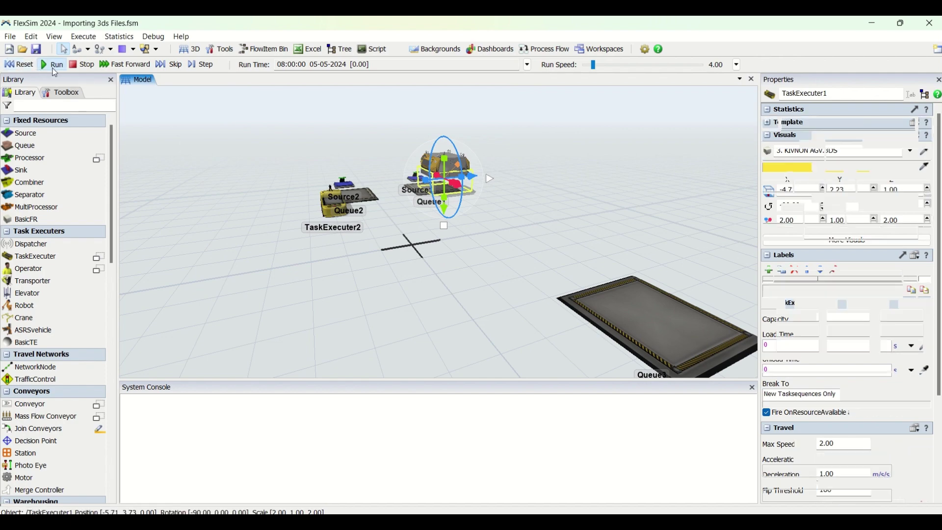
left_click(429, 282)
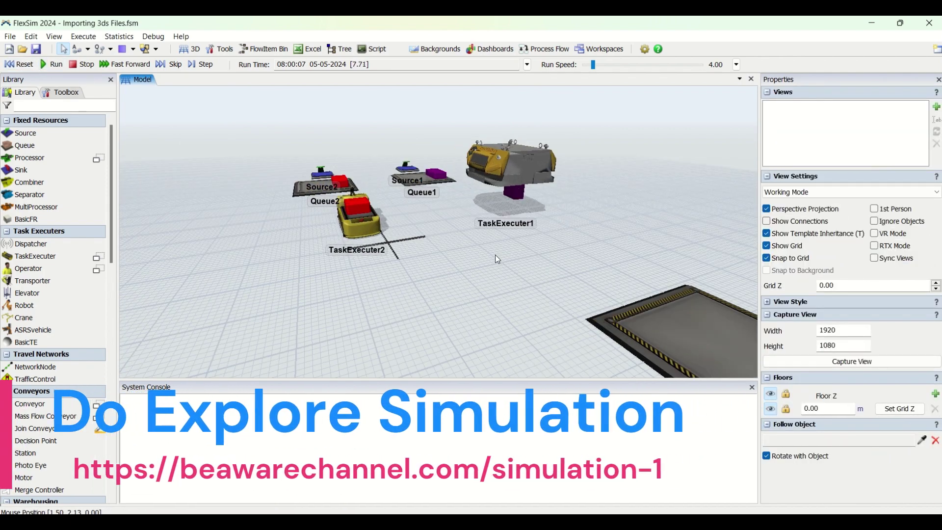
- Check TaskExecuter1's AGV height against its loads while the simulation runs, and set its shape factors' Y offset position to -0.75
scroll(495, 255, "up", 10)
scroll(480, 266, "down", 10)
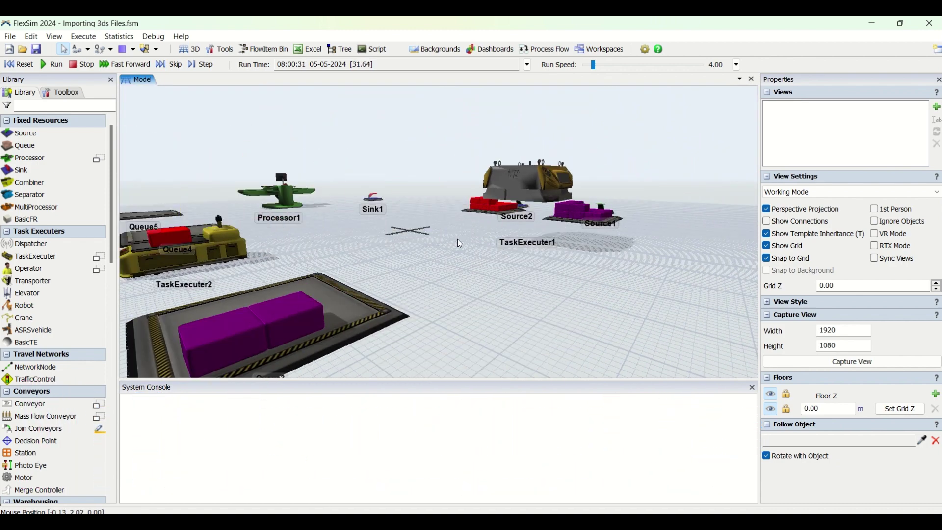
scroll(457, 239, "down", 4)
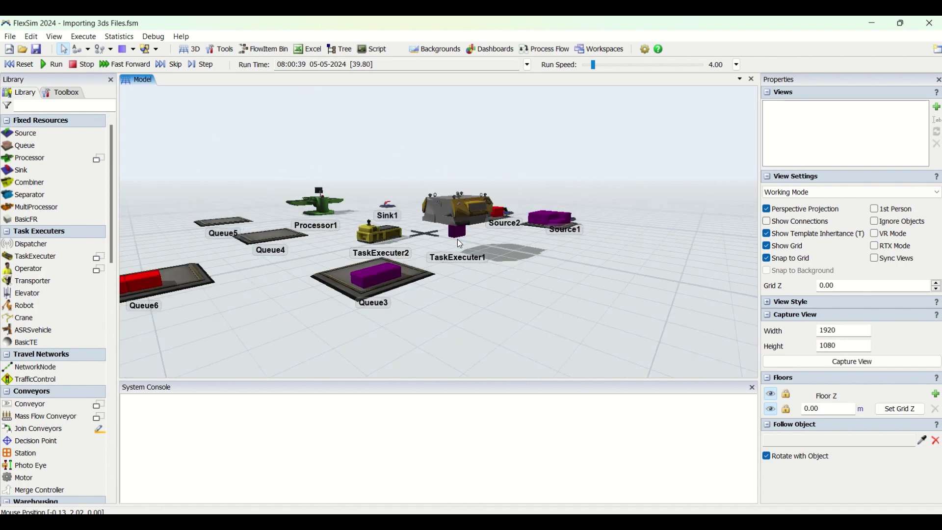
right_click_drag(490, 265, 532, 272)
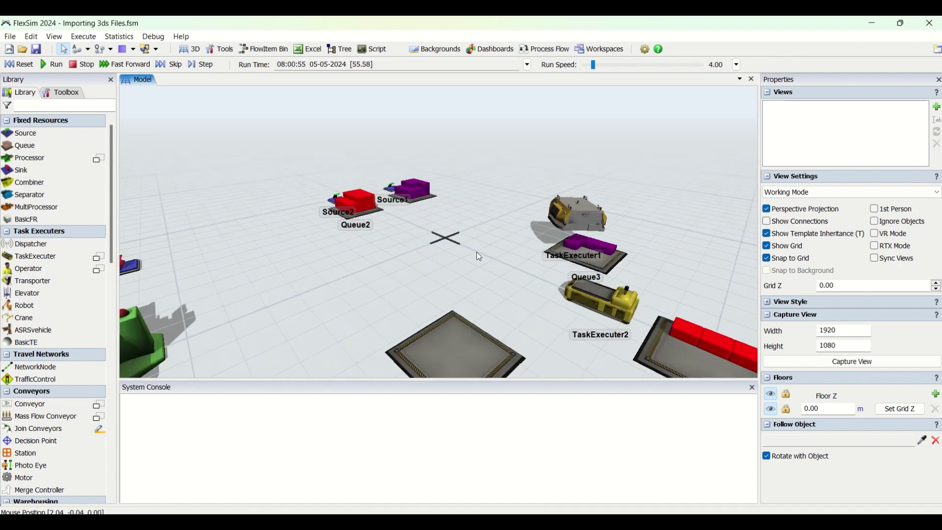
left_click(508, 193)
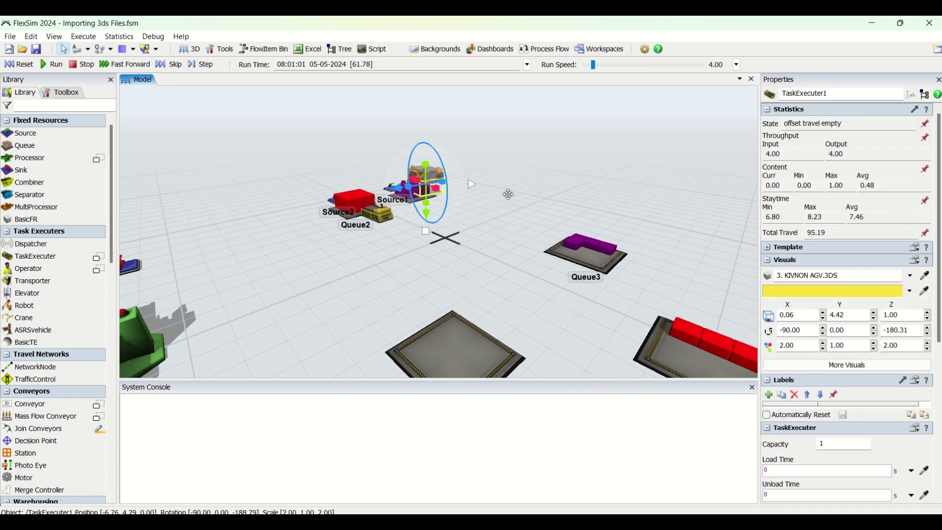
left_click(844, 365)
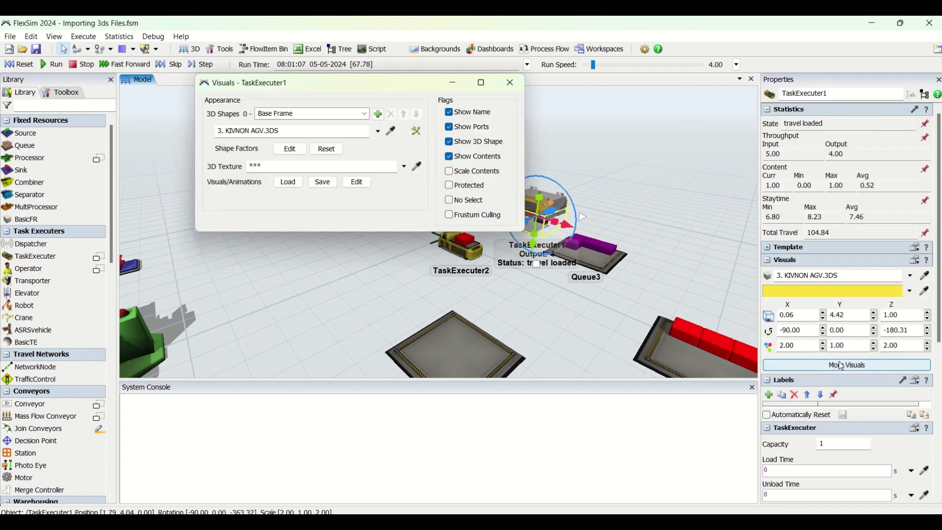
left_click(298, 153)
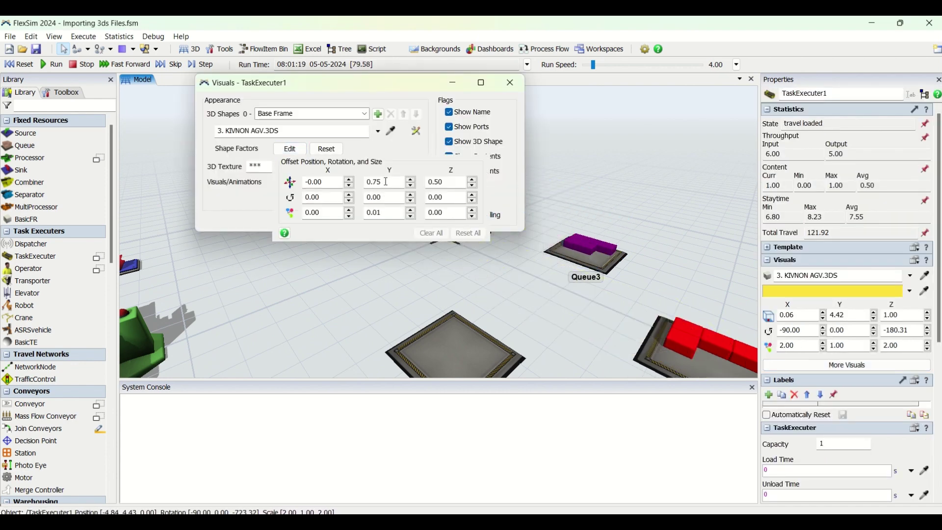
key("BackSpace")
type("-0.75")
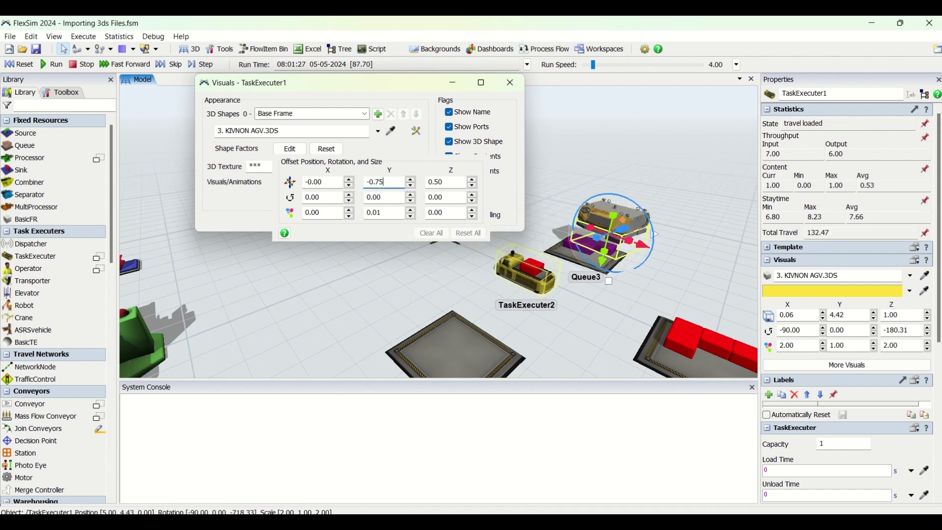
left_click(508, 84)
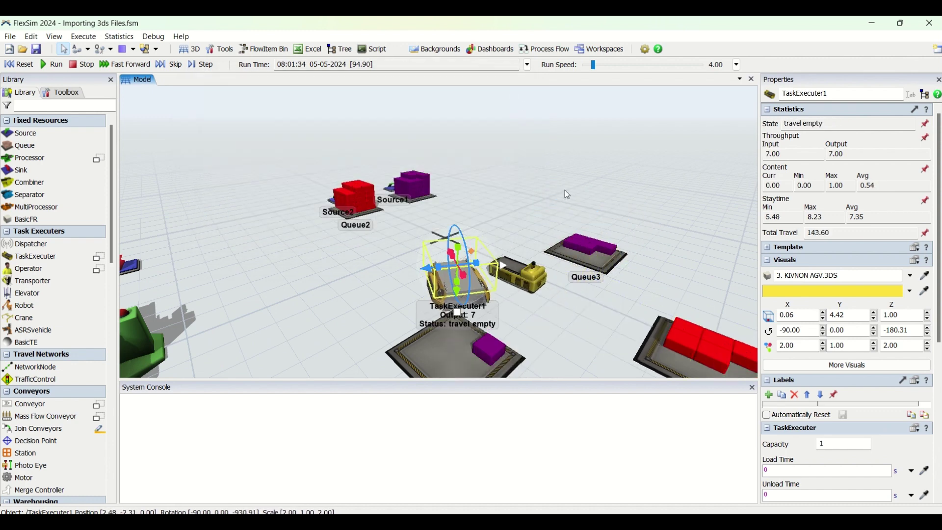
- Reset the simulation and check how TaskExecuter1's AGV model sits on the floor beside Queue1
left_click(564, 190)
scroll(565, 190, "down", 3)
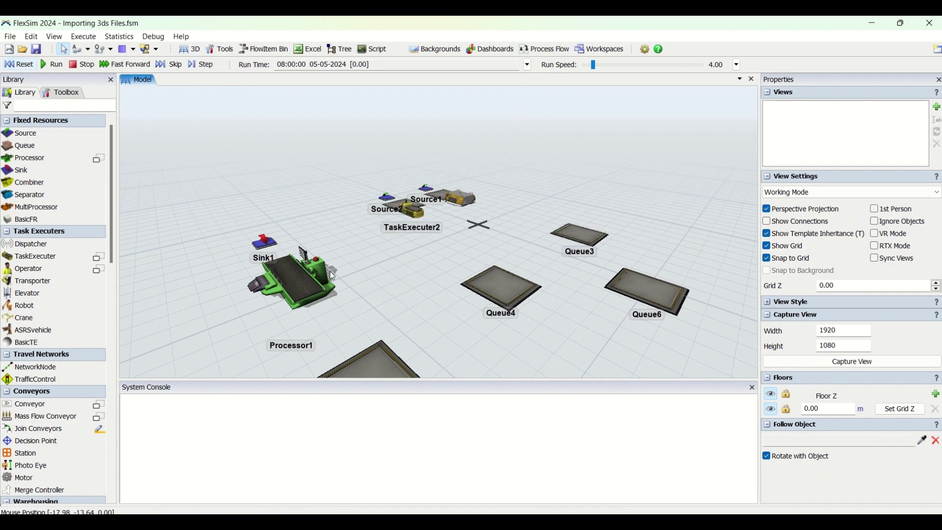
scroll(425, 254, "up", 6)
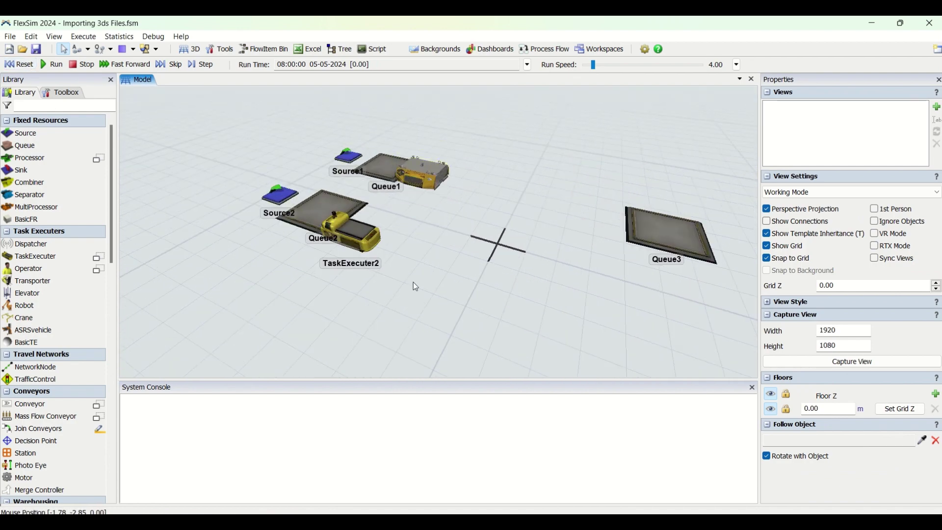
scroll(423, 181, "up", 2)
right_click_drag(423, 181, 444, 246)
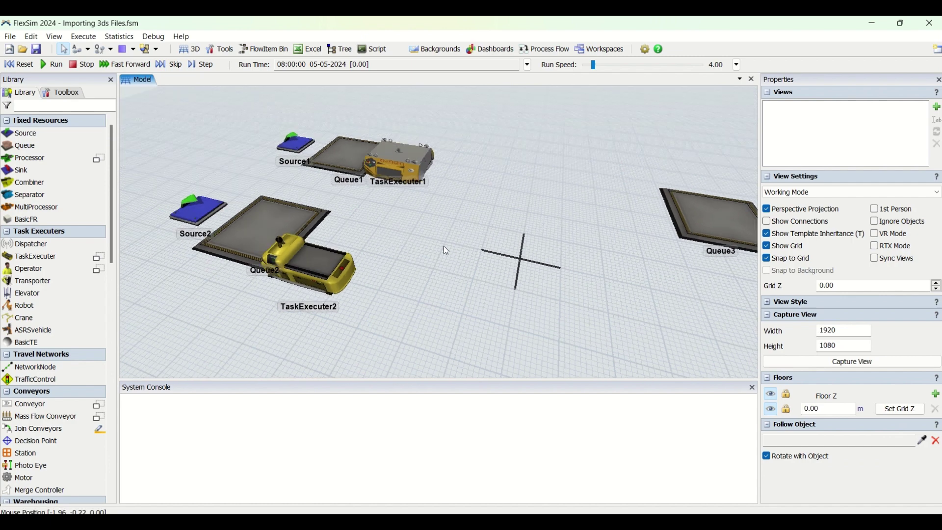
- Replace TaskExecuter2's 3D shape with the custom file 4. Industry_trolley.3DS
left_click(340, 270)
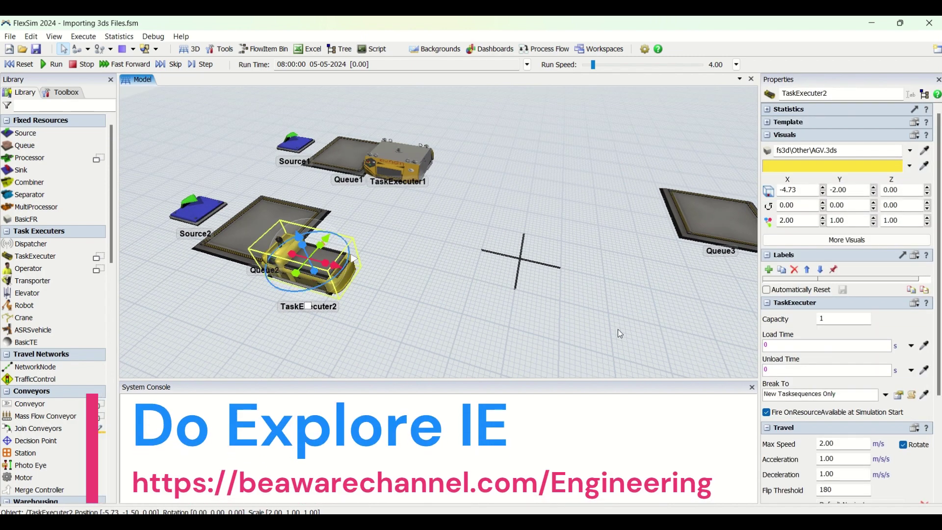
left_click(847, 240)
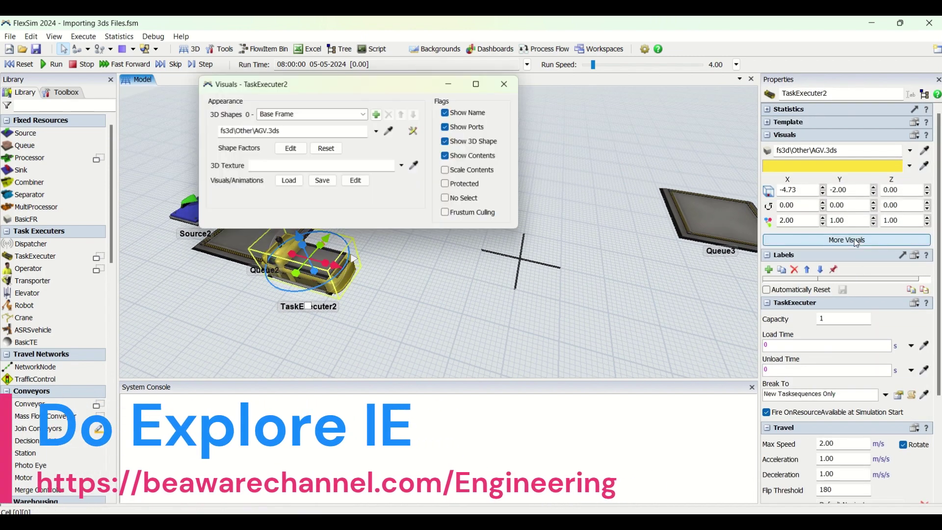
left_click(511, 83)
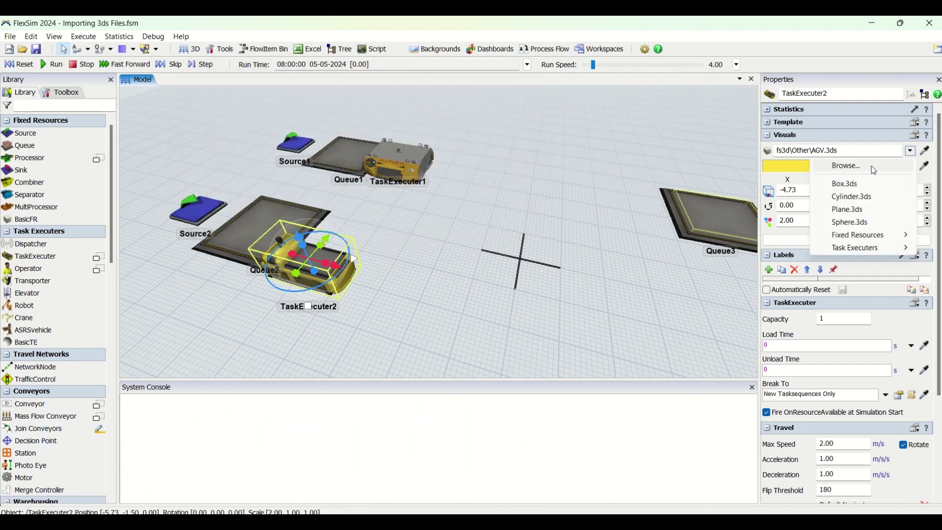
left_click(874, 169)
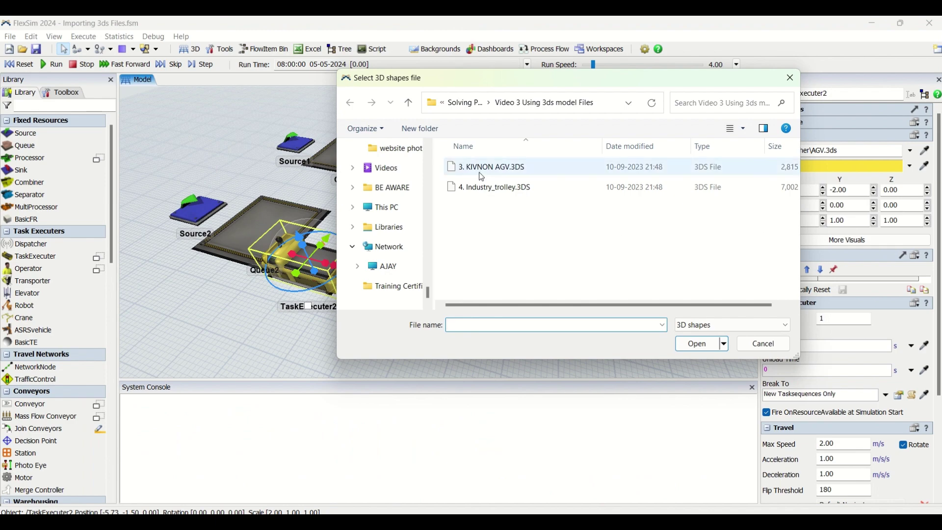
left_click(482, 174)
left_click(487, 187)
left_click(699, 344)
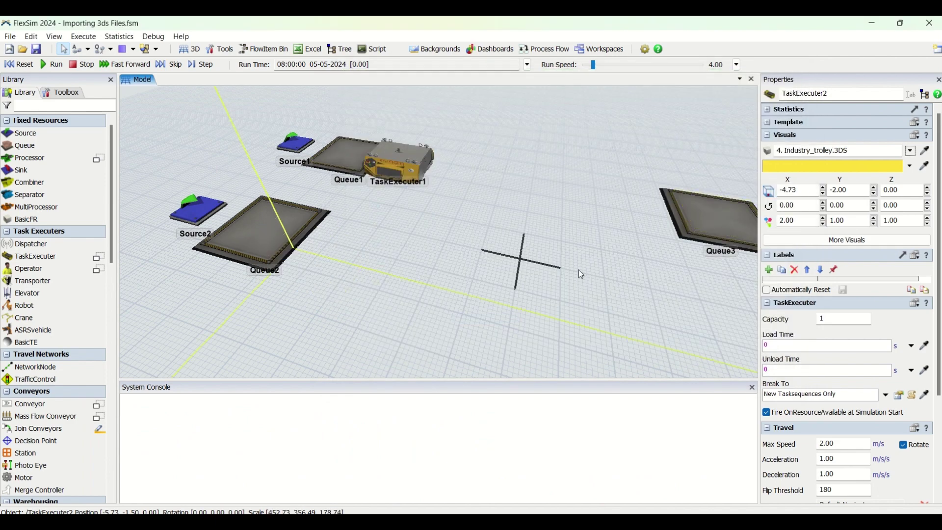
- Scale the oversized trolley on TaskExecuter2 to a size of 2 in X, 1 in Y and 2 in Z
scroll(532, 250, "down", 6)
scroll(531, 252, "down", 4)
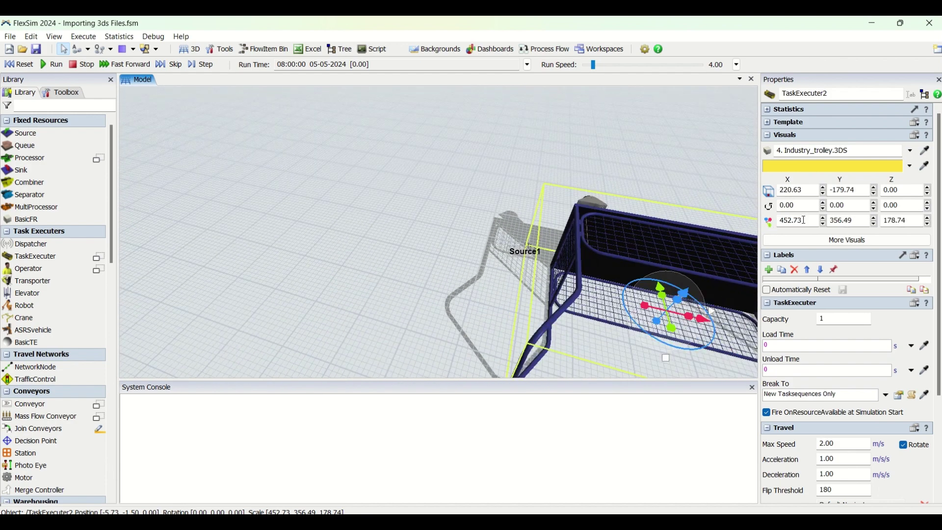
key("Tab")
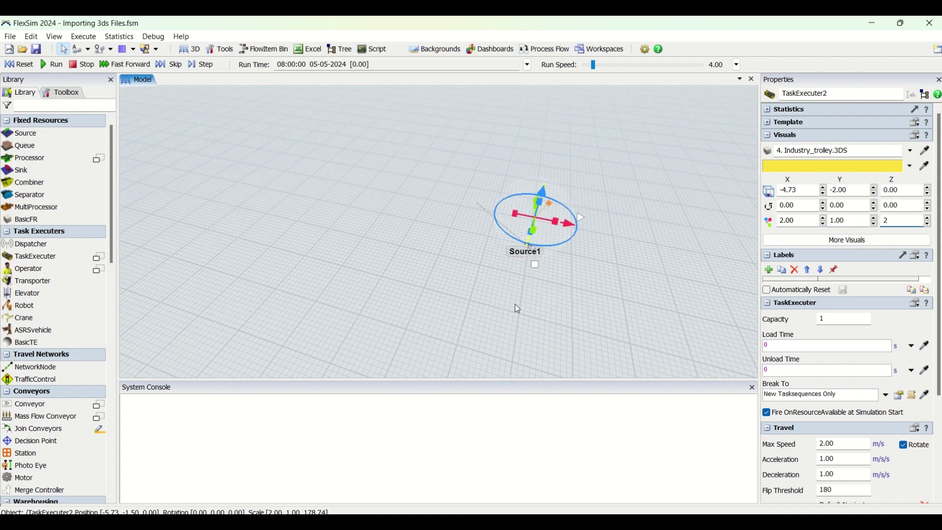
left_click(518, 309)
- Set TaskExecuter2's X rotation to -90 so the trolley stands upright
scroll(554, 249, "up", 8)
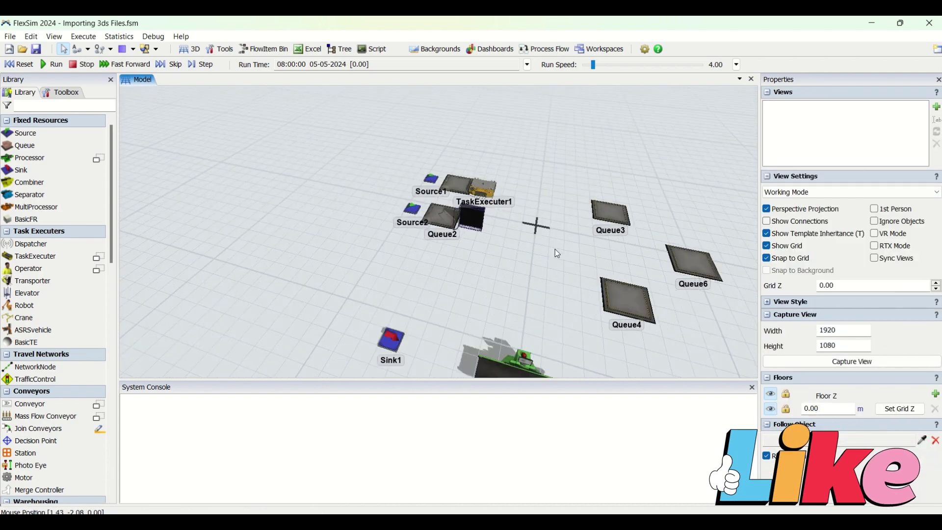
scroll(484, 214, "up", 4)
left_click(478, 211)
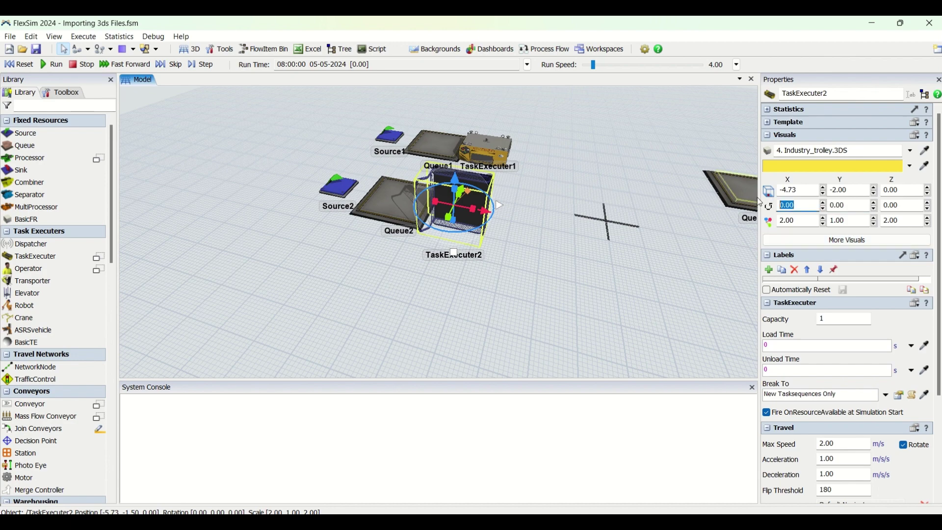
type("-90")
key("Return")
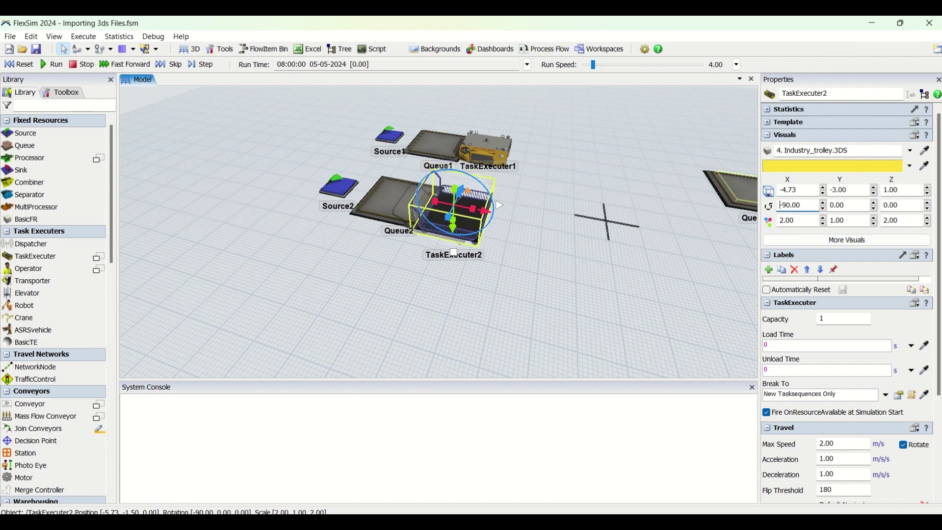
left_click(492, 300)
- Lower the trolley shape by setting the Y offset position in TaskExecuter2's shape factors to -0.36
right_click_drag(469, 231, 494, 343)
left_click(606, 231)
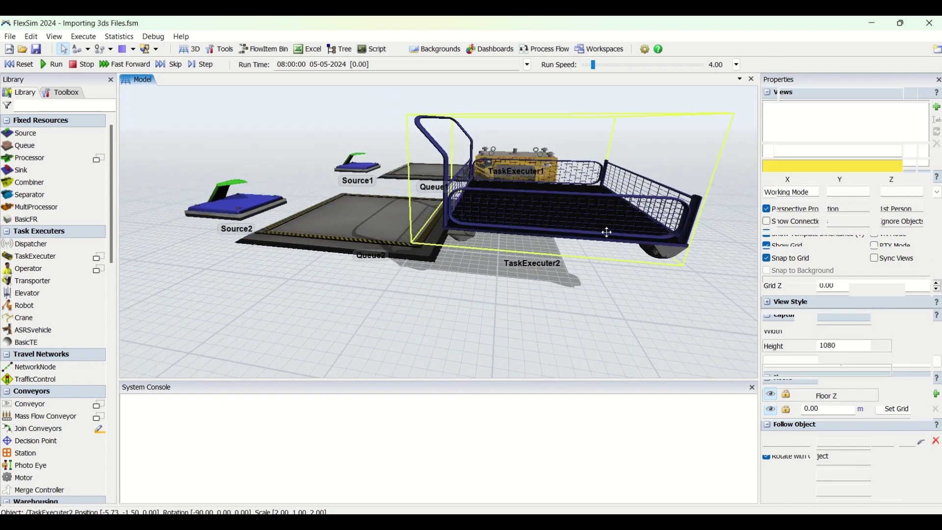
left_click(891, 241)
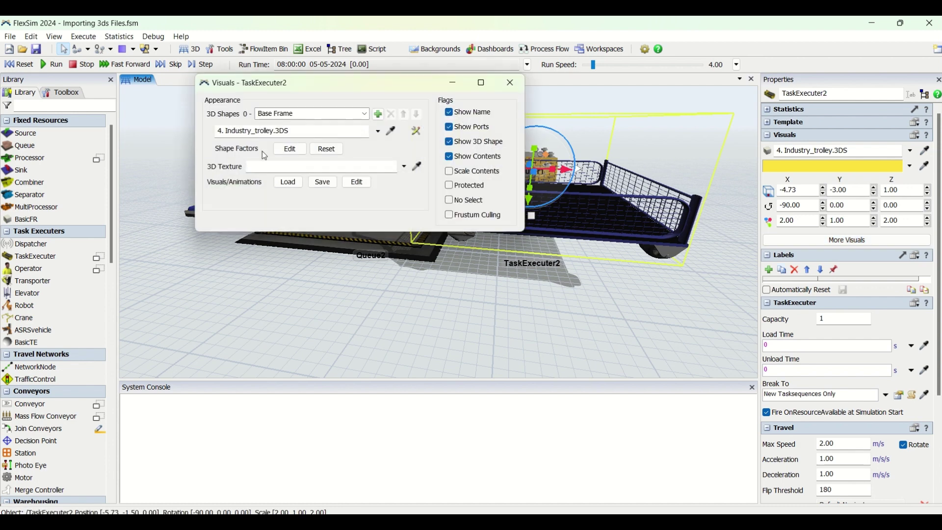
left_click(290, 149)
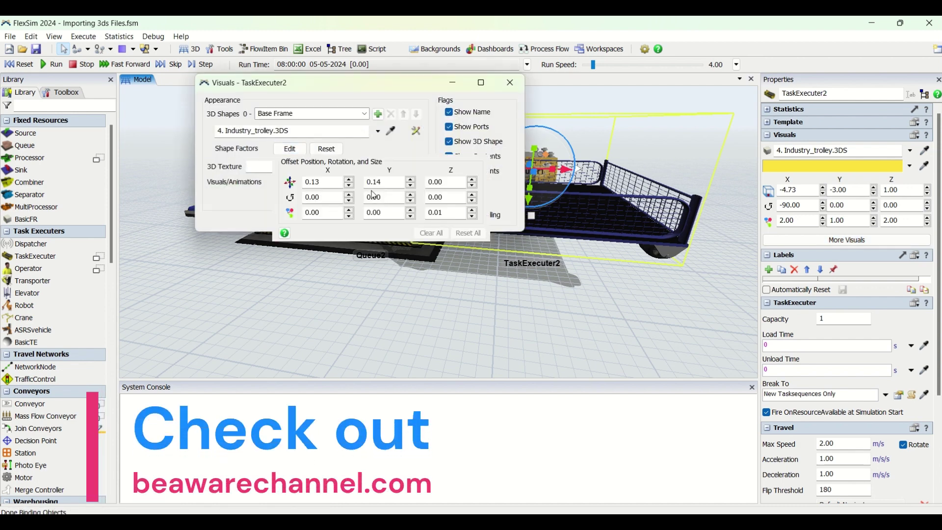
left_click(410, 185)
left_click(411, 186)
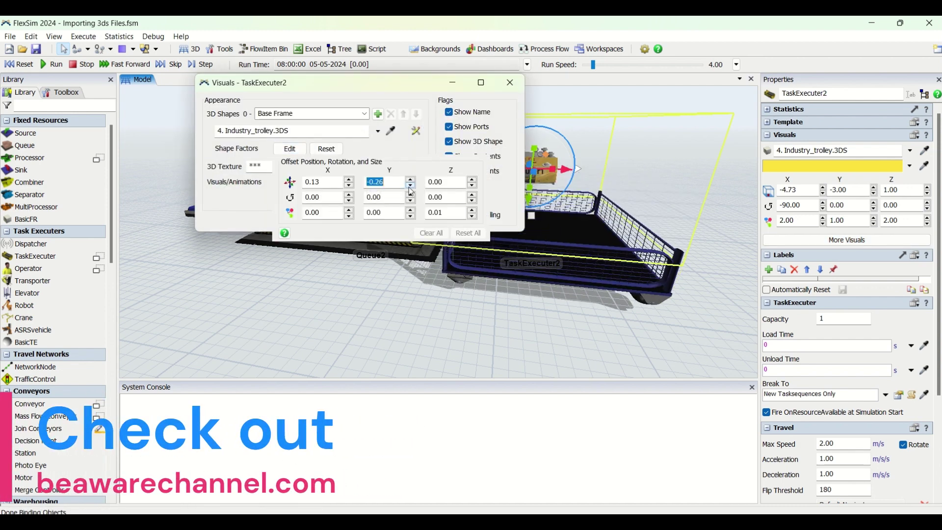
left_click(410, 187)
left_click(411, 186)
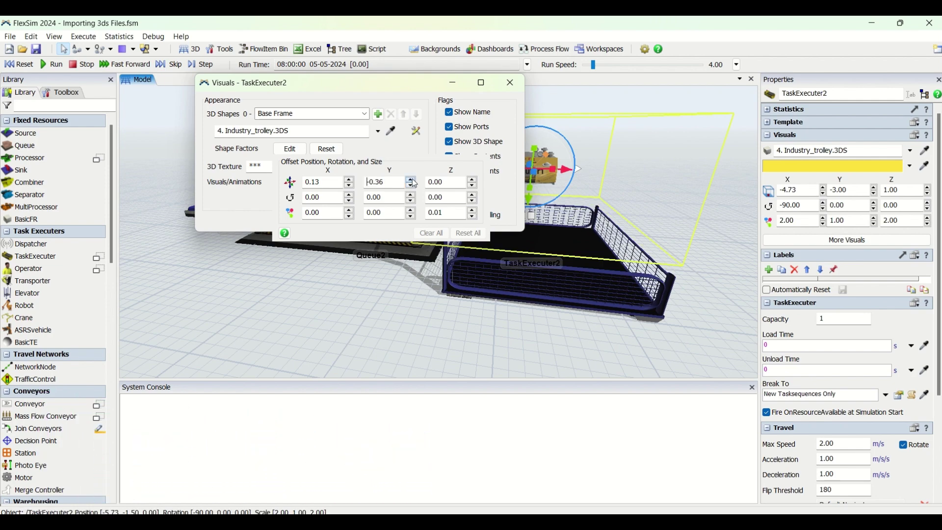
left_click(510, 82)
- Inspect the trolley from several angles, run the simulation and follow how both vehicles carry their loads to the queues
scroll(402, 327, "down", 5)
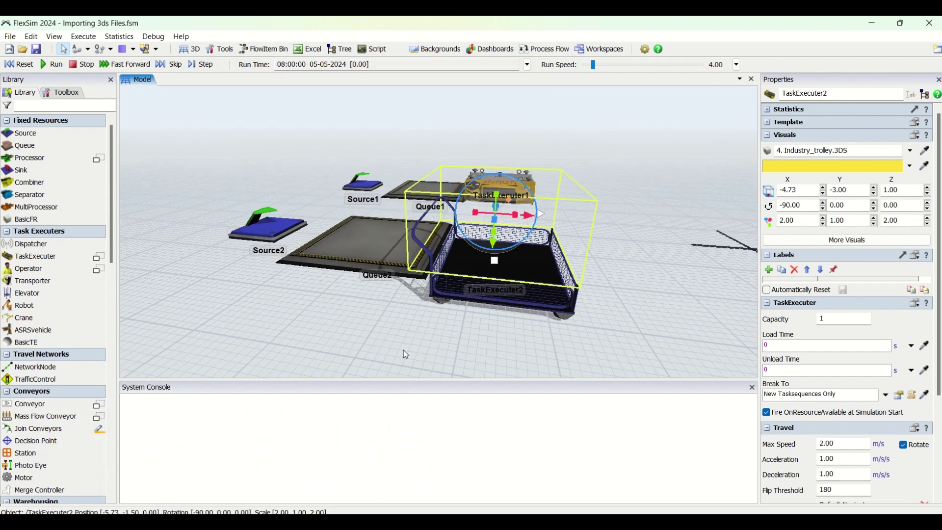
right_click_drag(403, 350, 401, 341)
left_click(459, 313)
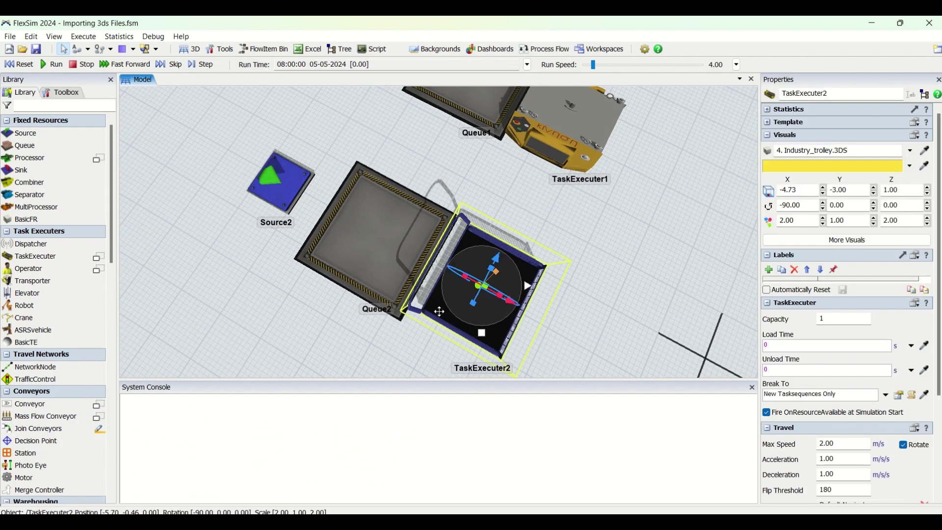
right_click_drag(458, 314, 309, 334)
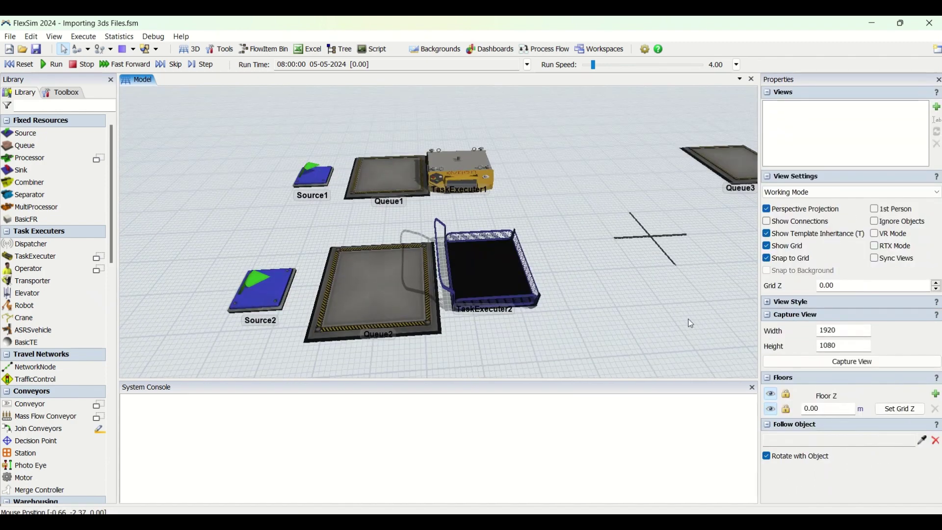
right_click_drag(691, 324, 539, 323)
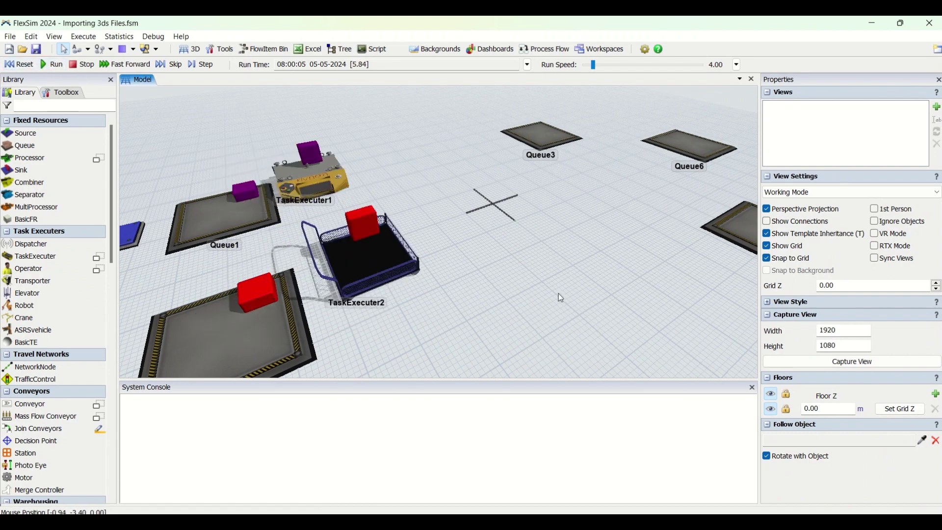
scroll(558, 293, "down", 2)
left_click_drag(551, 299, 450, 290)
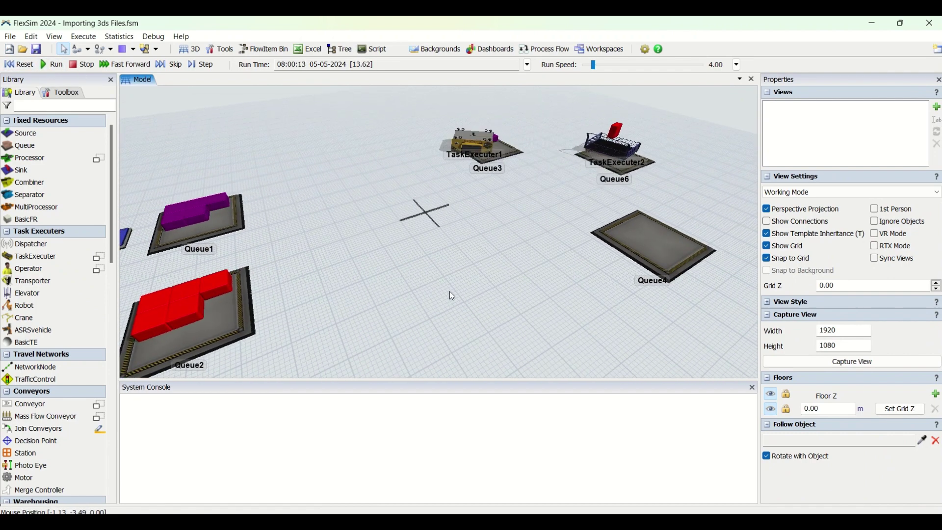
scroll(449, 291, "down", 1)
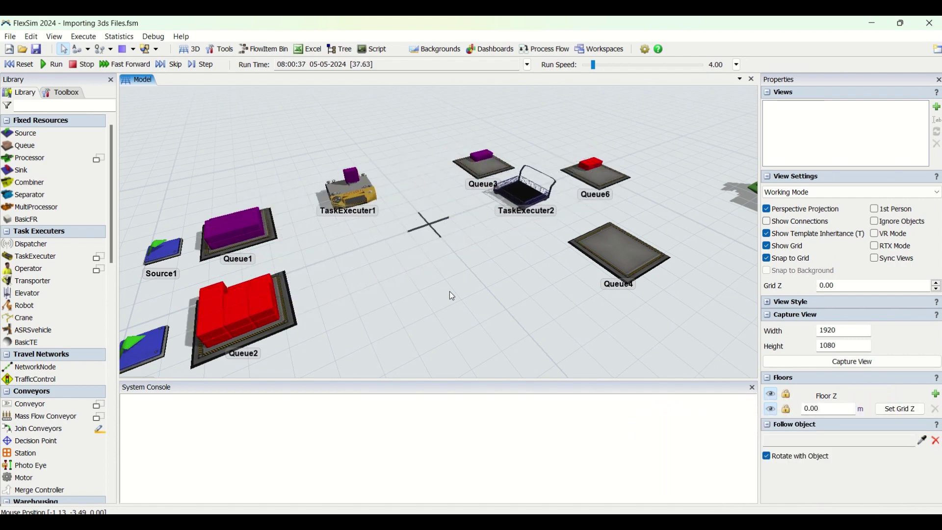
left_click_drag(528, 313, 472, 166)
scroll(317, 171, "up", 3)
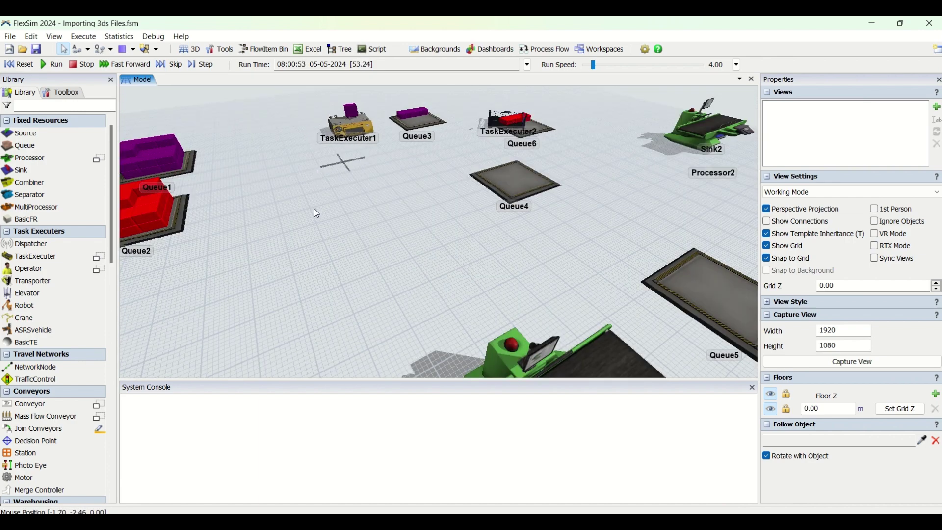
left_click_drag(291, 230, 452, 233)
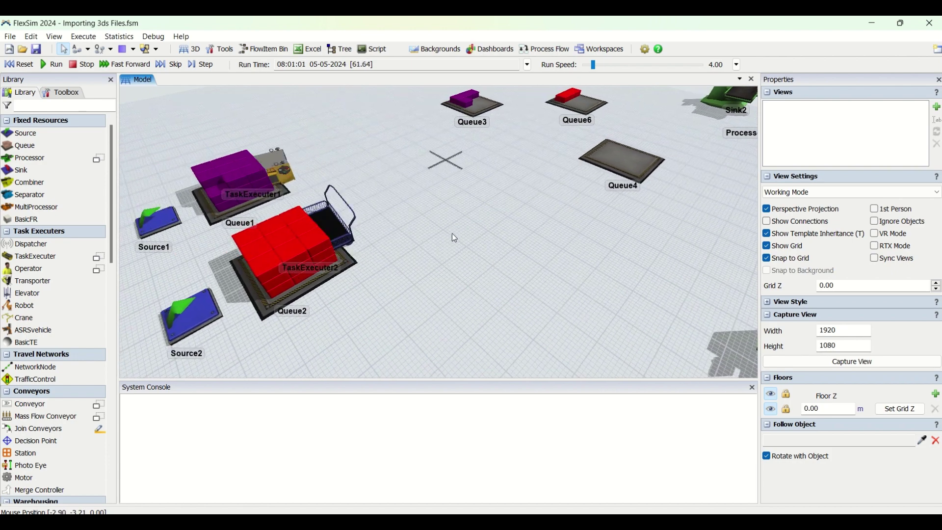
right_click_drag(452, 233, 462, 264)
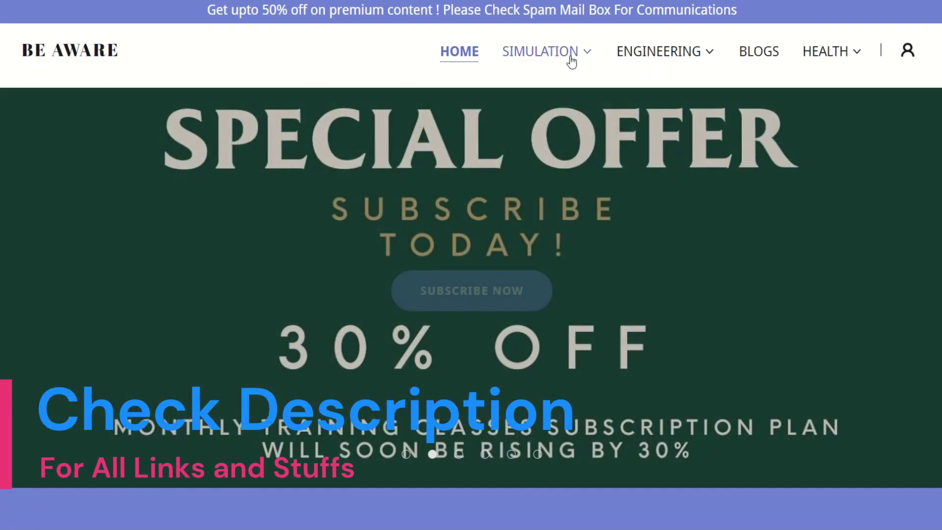
- On the BE AWARE website in the browser, open the 3ds Model Files page and look through the model gallery down to the payment section
left_click(569, 57)
left_click(546, 90)
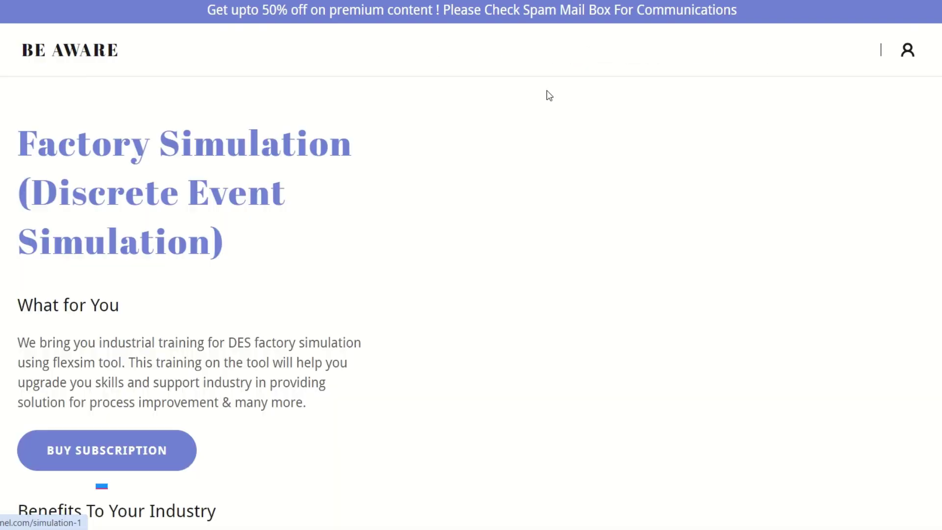
left_click(545, 50)
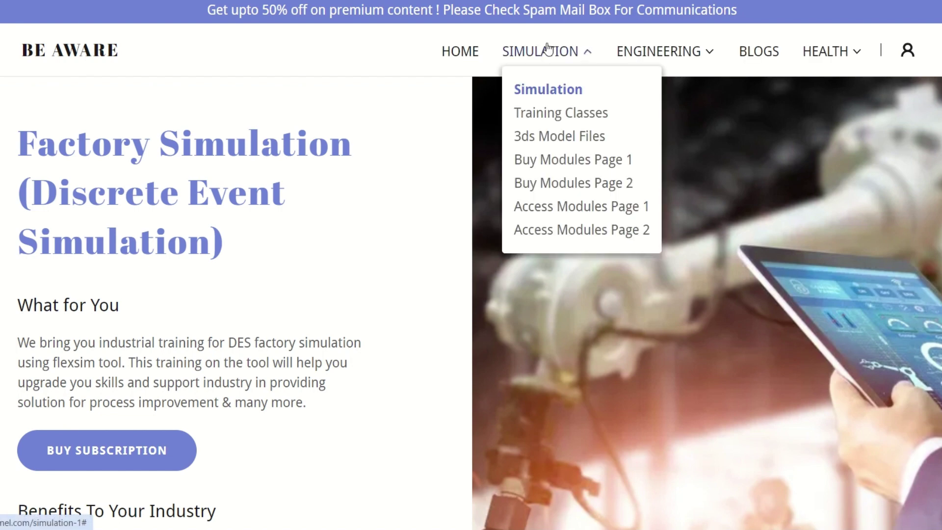
left_click(555, 142)
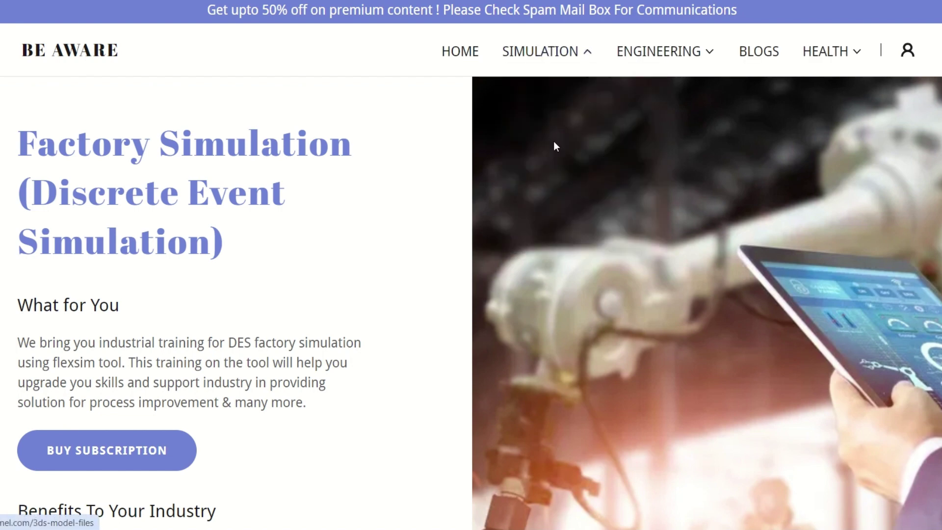
scroll(554, 143, "down", 6)
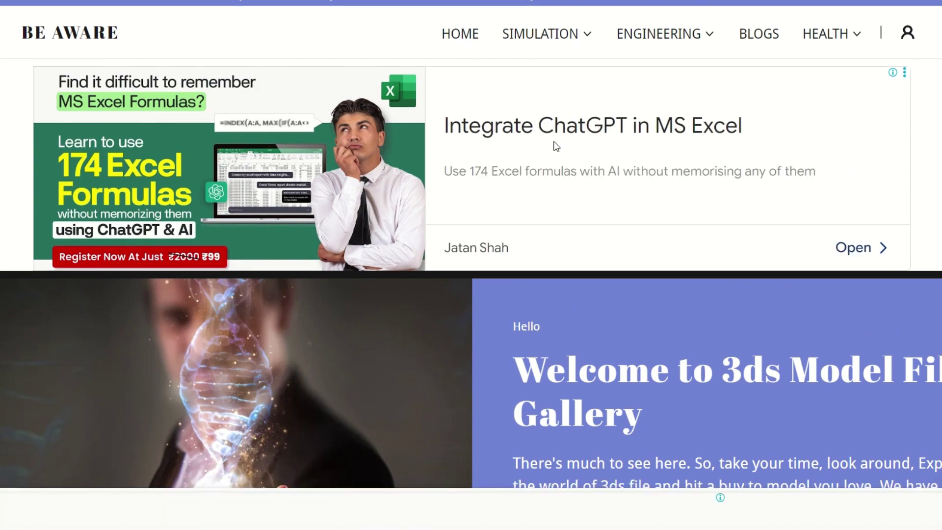
scroll(554, 141, "down", 4)
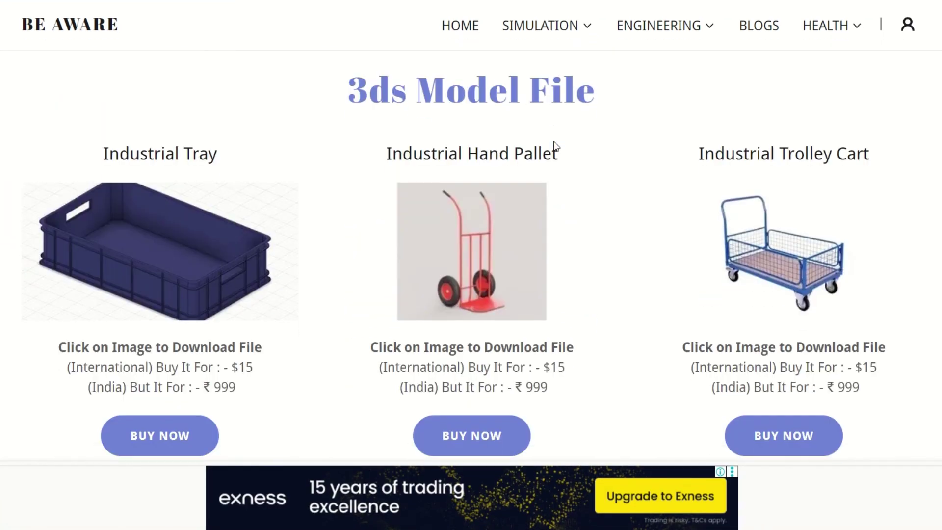
scroll(556, 146, "down", 8)
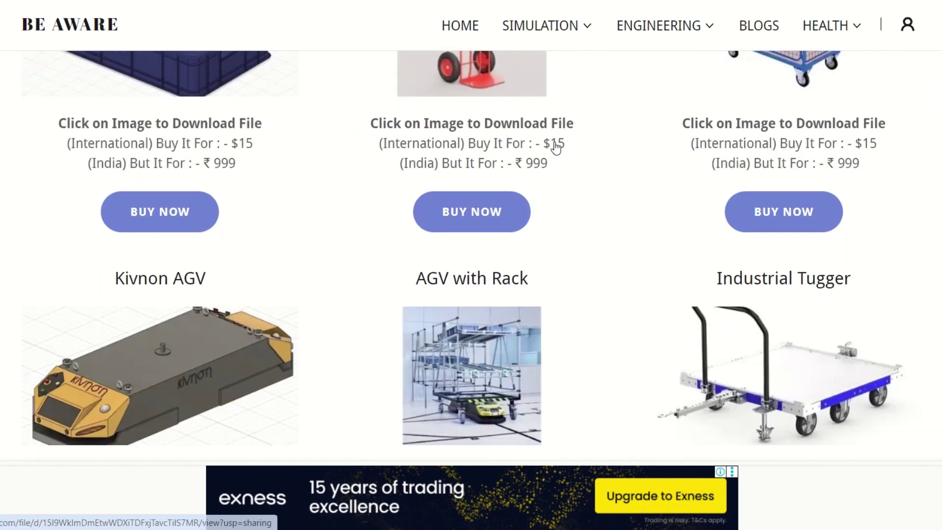
scroll(556, 147, "down", 13)
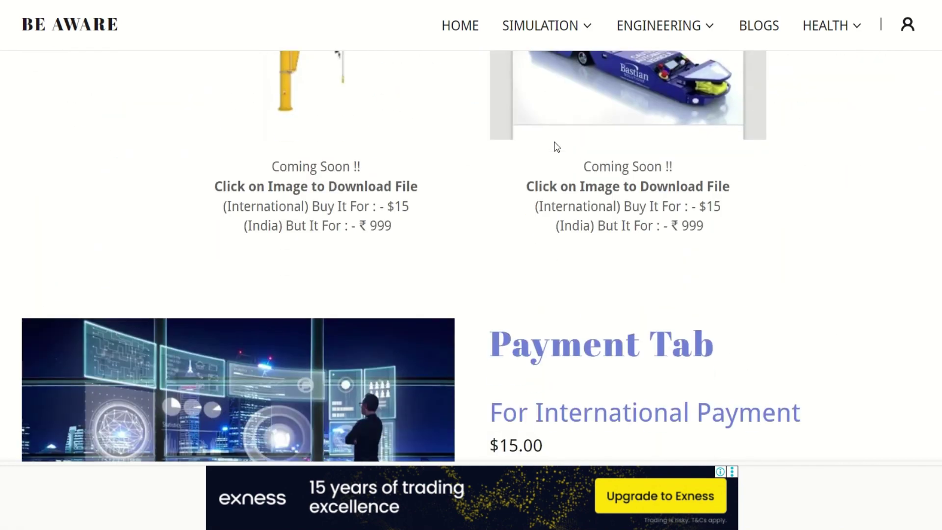
scroll(556, 147, "down", 3)
scroll(556, 146, "up", 14)
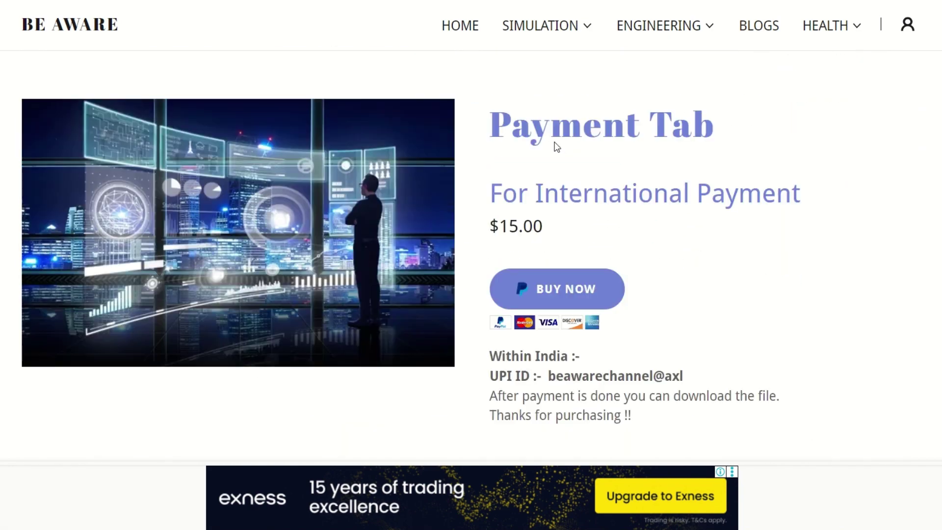
scroll(557, 147, "up", 18)
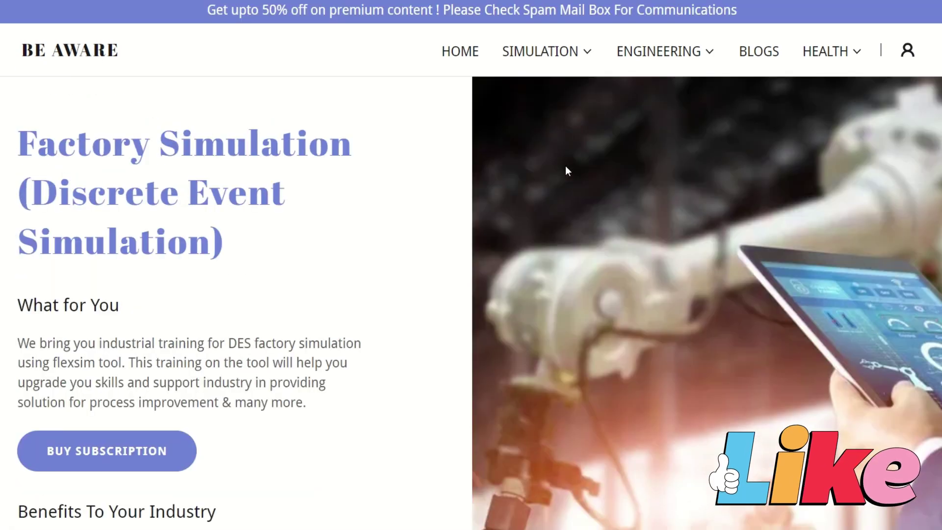
- Skim the website's Factory Simulation page and look through the home page
scroll(565, 166, "down", 6)
scroll(567, 171, "up", 7)
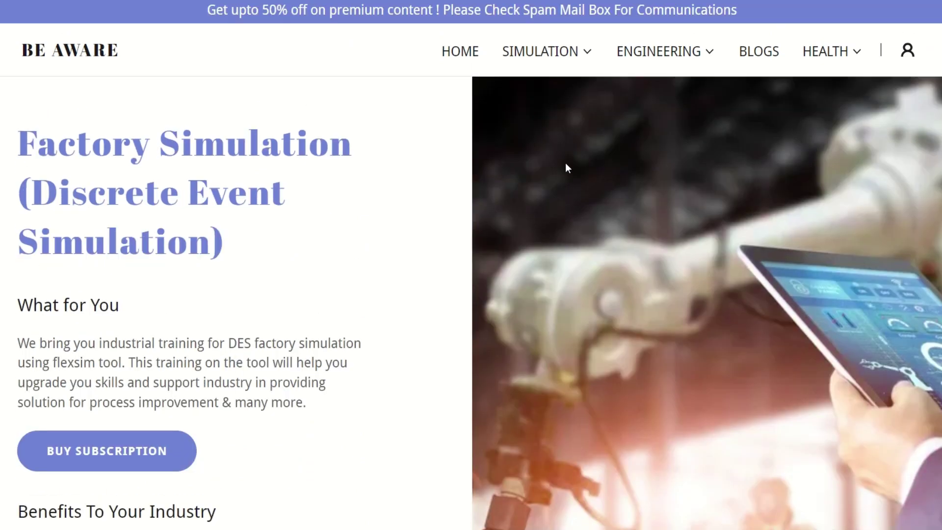
left_click(466, 58)
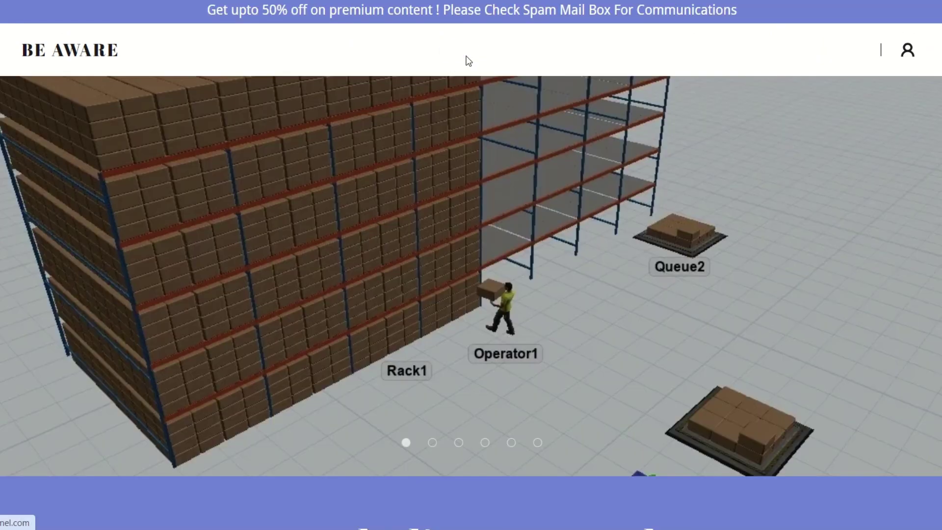
scroll(639, 257, "down", 15)
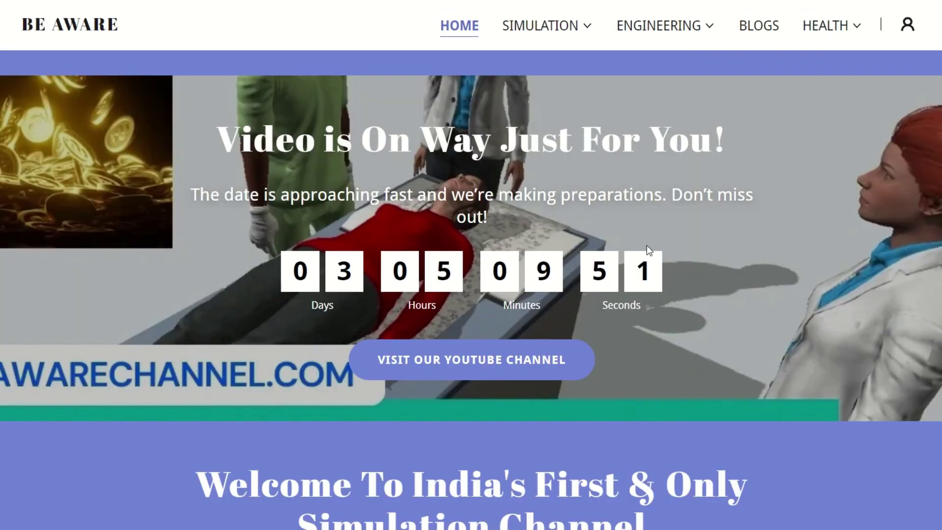
scroll(648, 249, "down", 8)
scroll(647, 247, "up", 20)
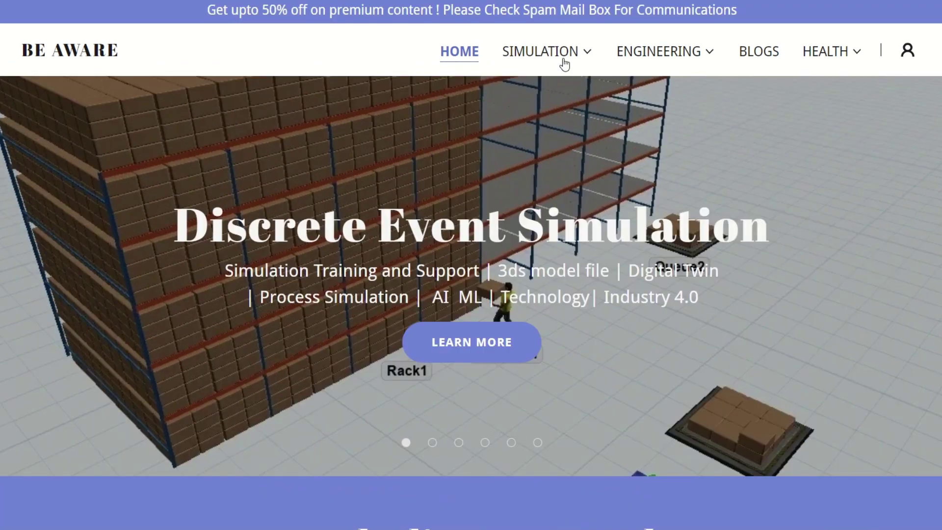
- Go through the Simulation page back to 3ds Model Files and review the offered models, from the Industrial Tray to the Bastian AGV
left_click(563, 63)
left_click(555, 88)
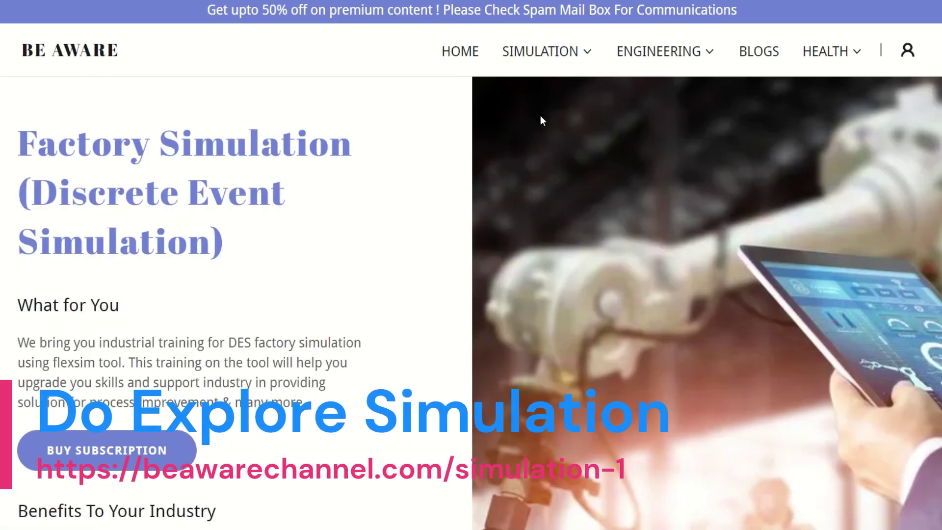
left_click(546, 63)
left_click(550, 139)
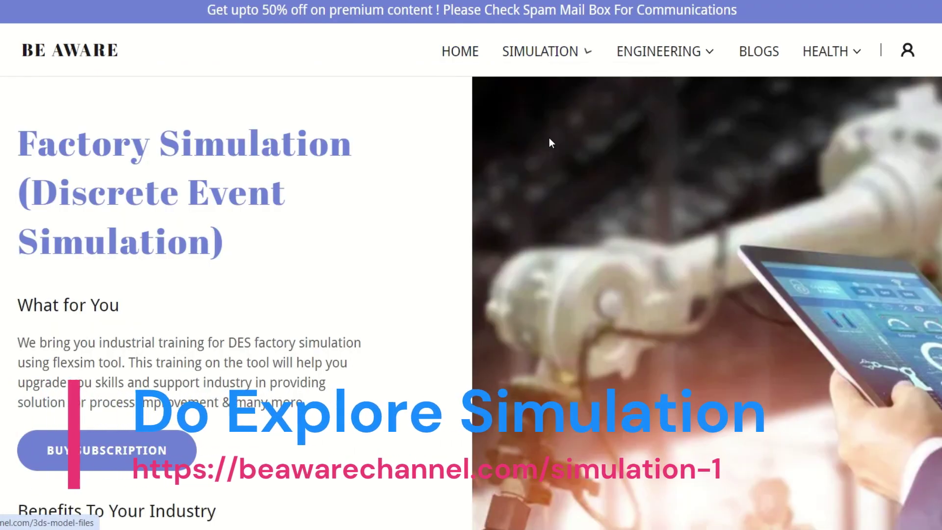
scroll(550, 141, "down", 5)
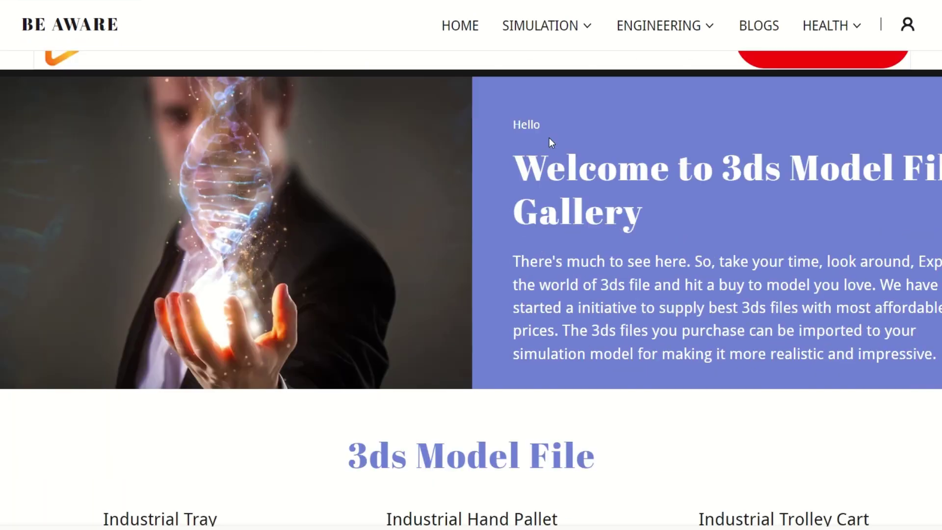
scroll(550, 139, "up", 1)
scroll(550, 140, "down", 10)
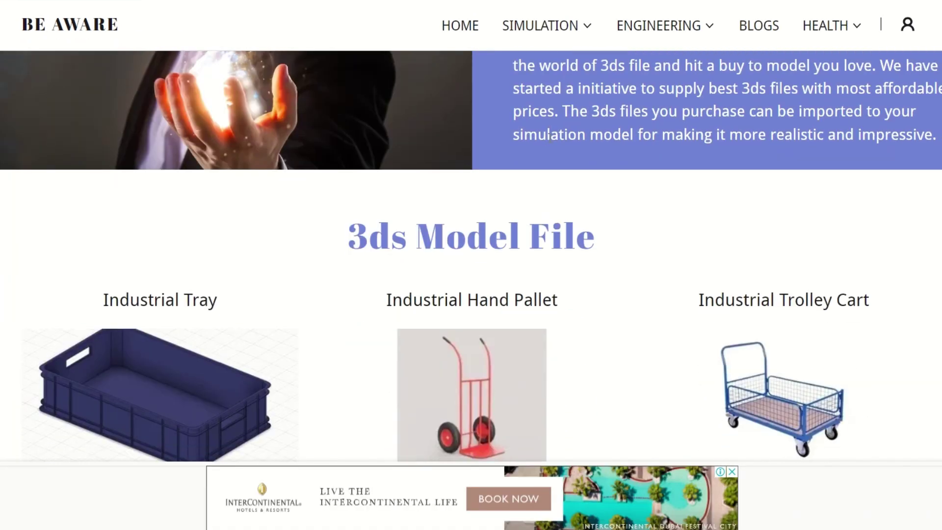
scroll(550, 144, "down", 6)
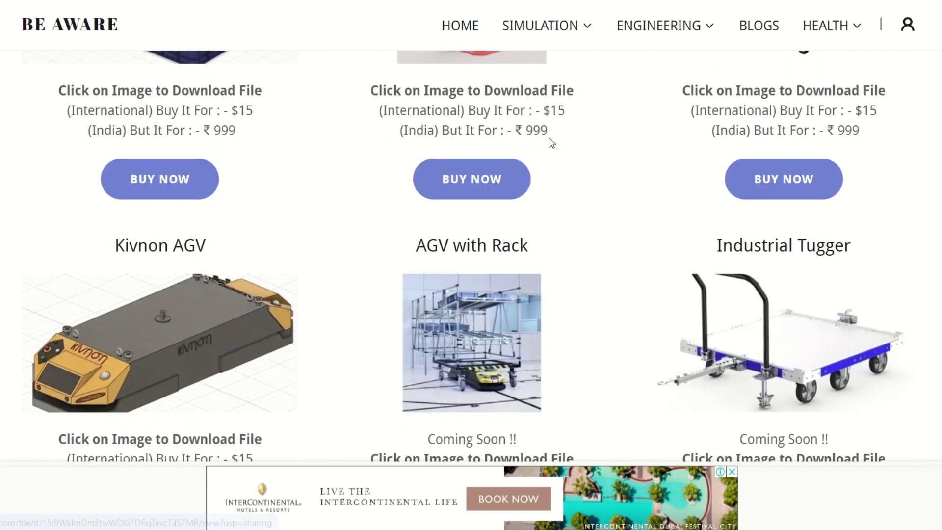
scroll(549, 142, "down", 14)
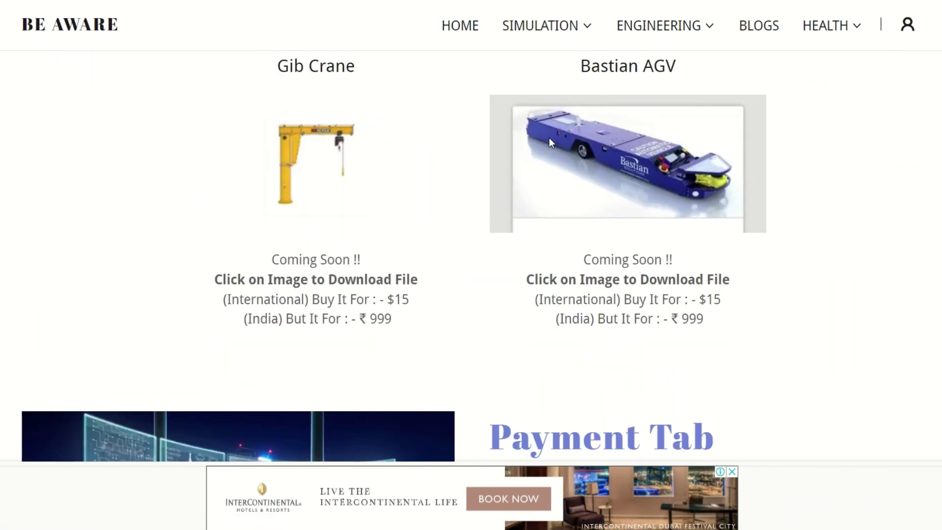
scroll(549, 142, "up", 8)
scroll(549, 141, "up", 20)
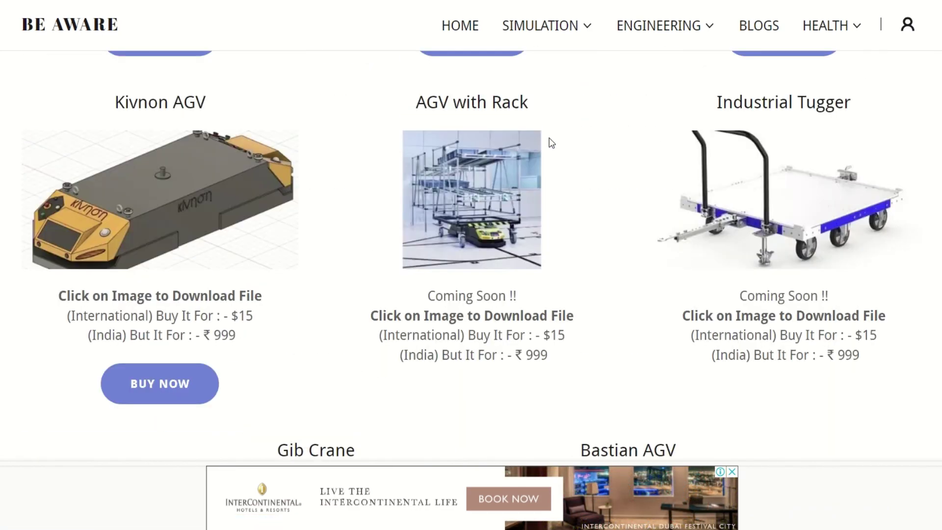
scroll(549, 141, "up", 5)
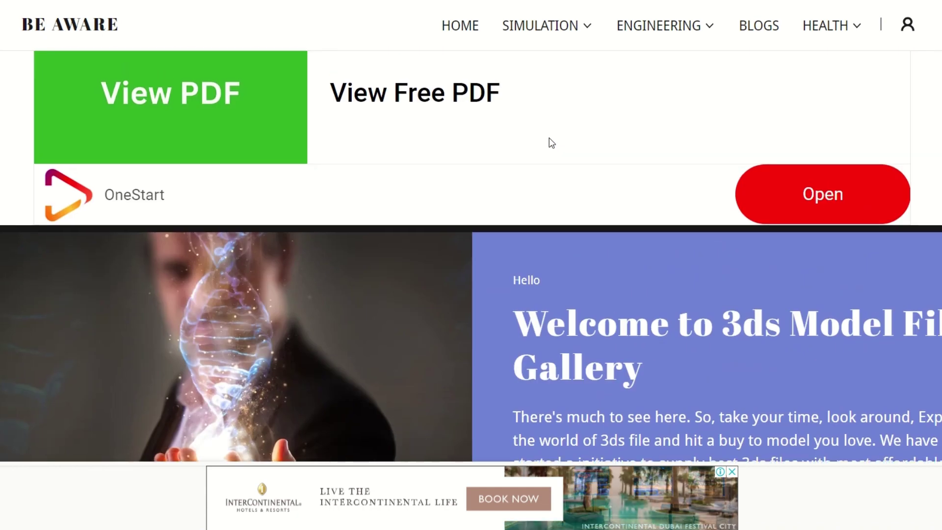
- Open the website's Simulation page and look through it down to the contact form
mouse_move(536, 62)
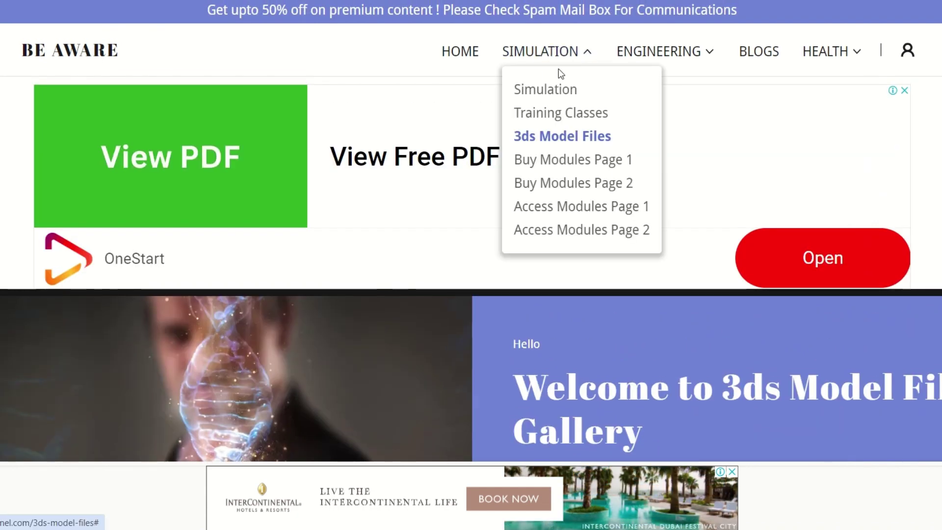
left_click(552, 92)
scroll(555, 204, "down", 15)
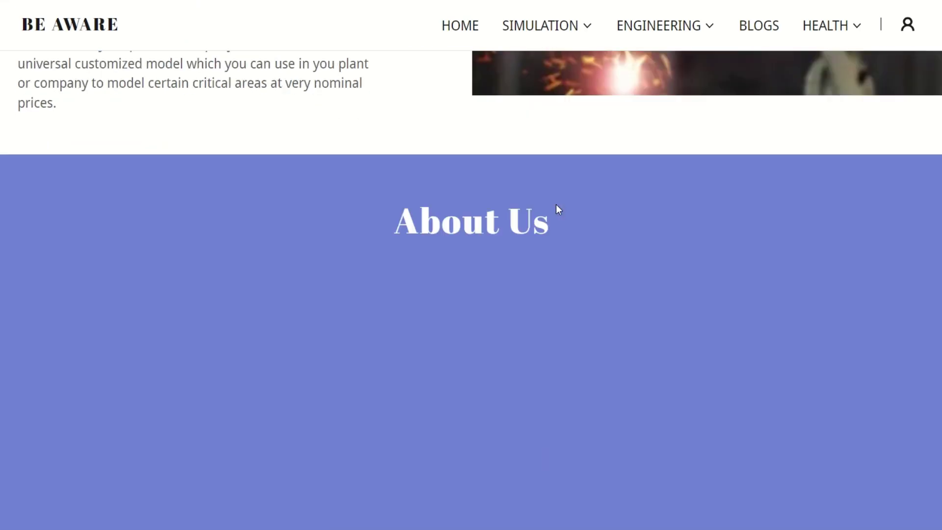
scroll(554, 201, "down", 15)
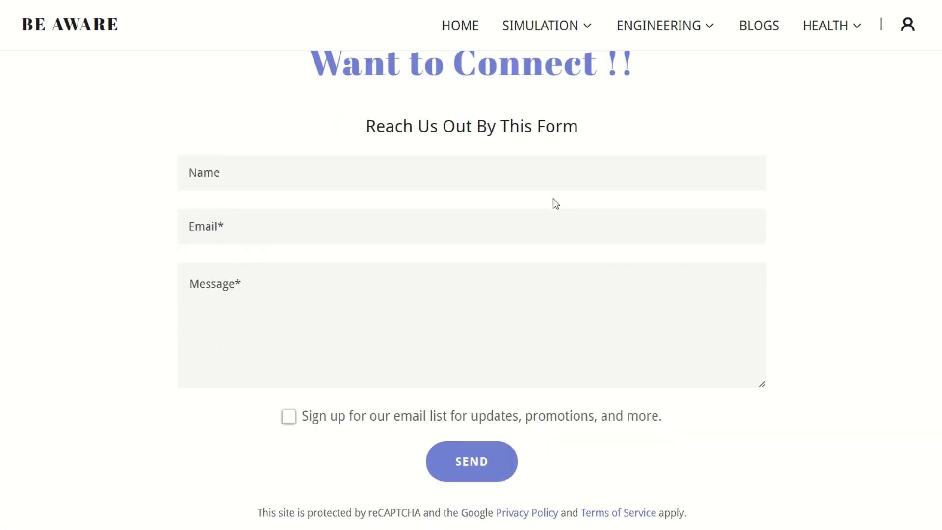
scroll(553, 199, "up", 1)
scroll(554, 199, "down", 1)
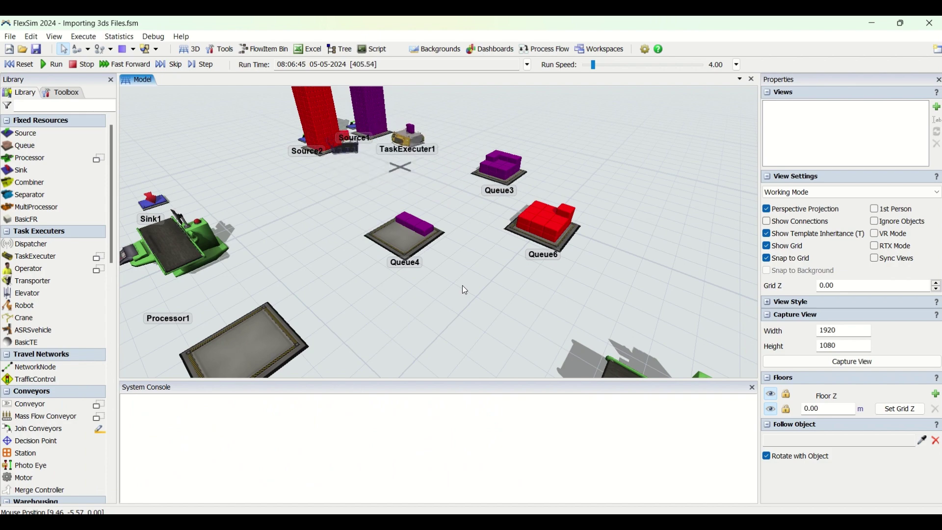
- Switch to FlexSim and watch the running AGV and trolley carry loads to the queues from several angles
scroll(462, 285, "up", 5)
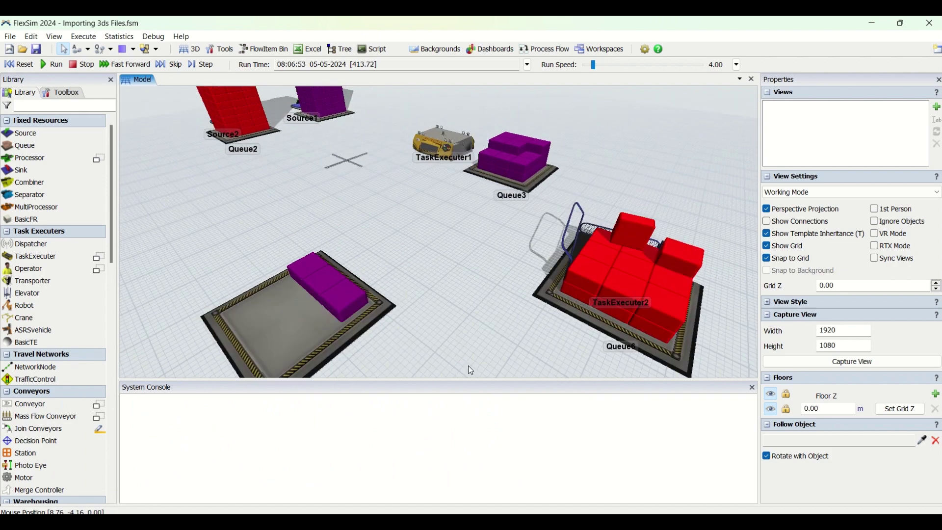
scroll(476, 316, "down", 5)
scroll(428, 299, "up", 4)
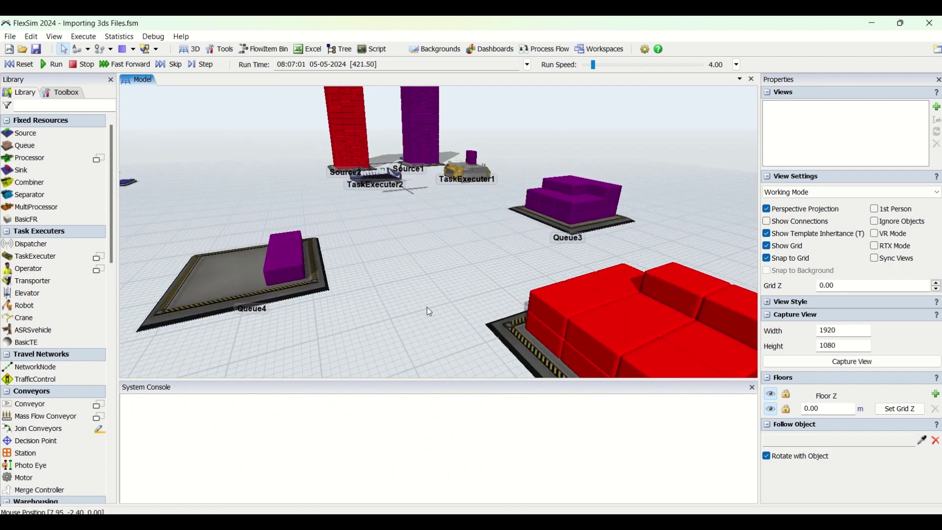
right_click_drag(427, 307, 390, 310)
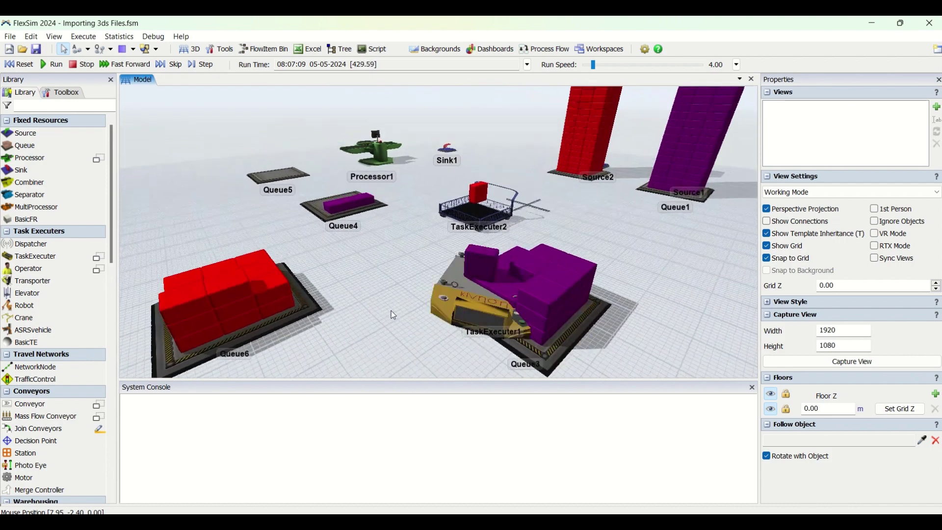
scroll(391, 311, "down", 5)
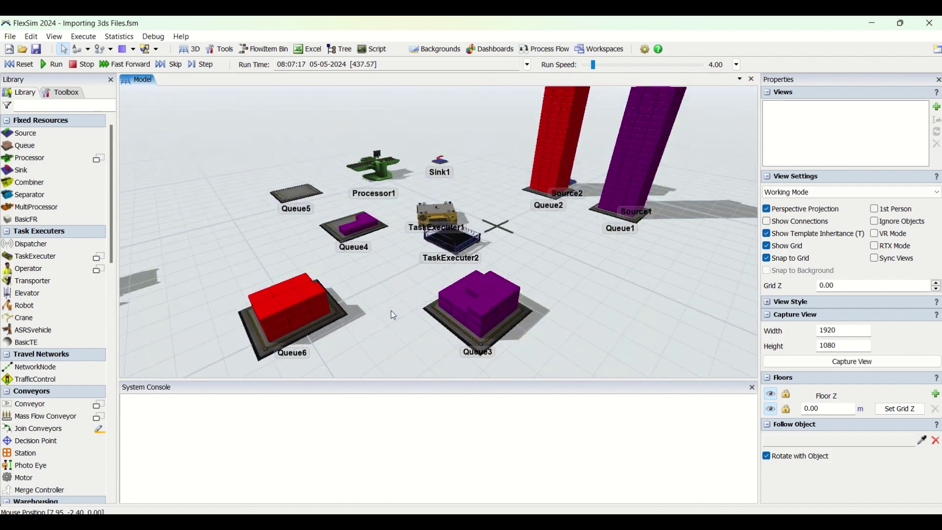
mouse_move(395, 313)
right_mouse_down()
mouse_move(408, 318)
mouse_move(391, 311)
right_mouse_up()
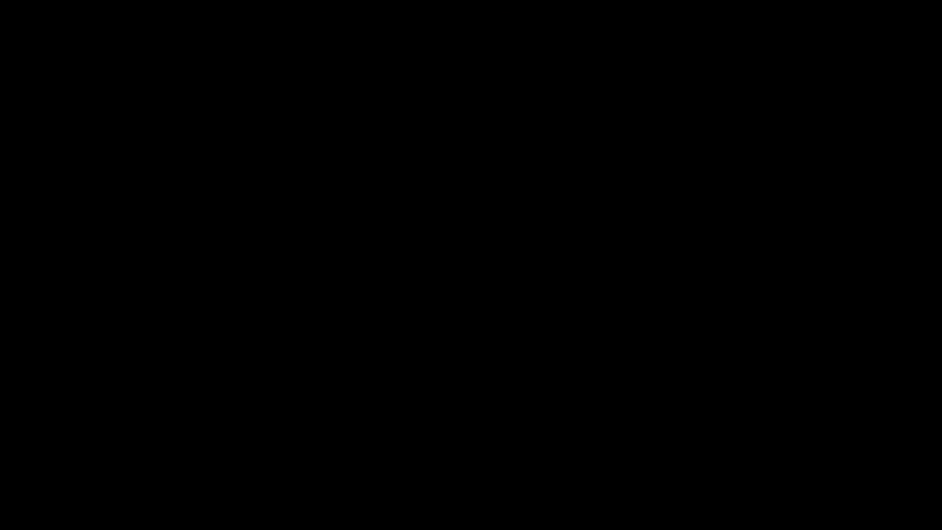